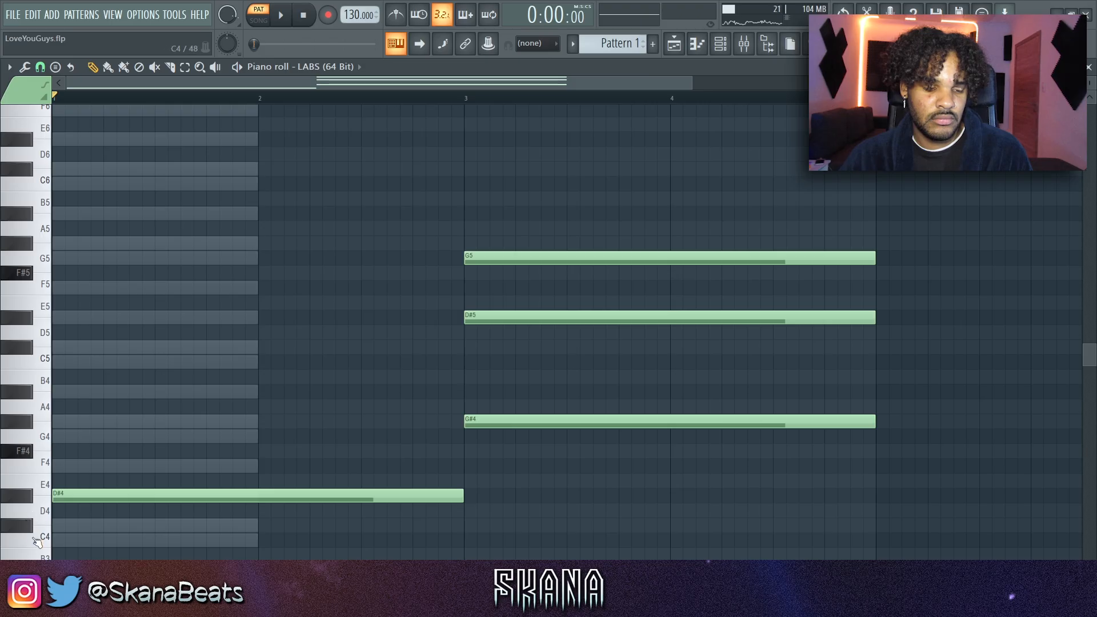
Build the bar 1 chord by adding C5, D#5 and G4 notes to the existing D#4, each two bars long.
click(56, 537)
key(ctrl+Up)
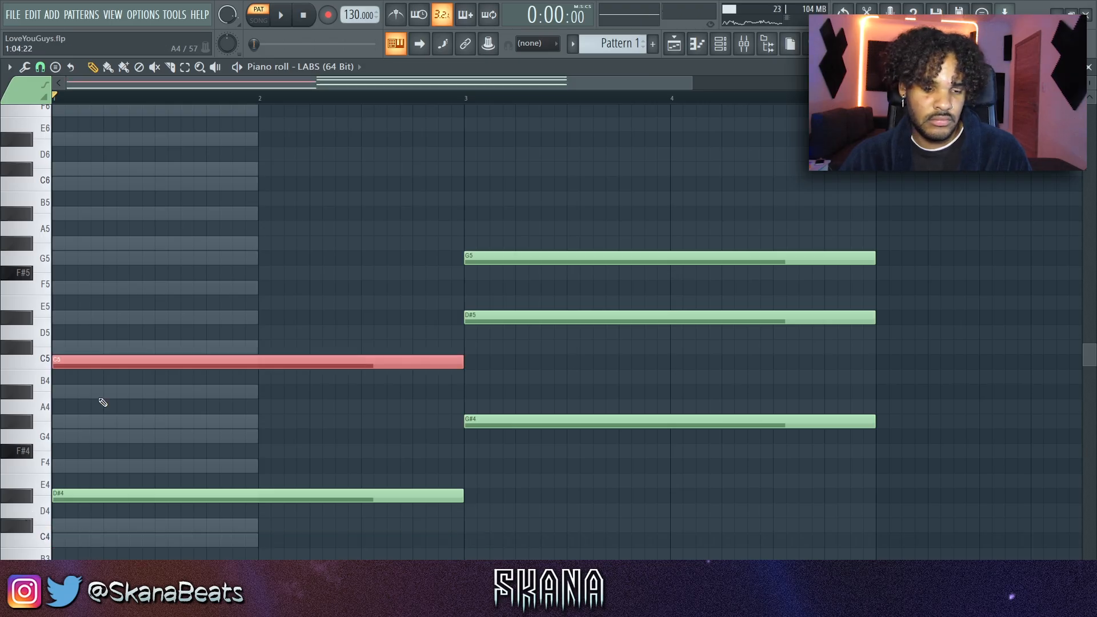
click(90, 293)
key(space)
drag(90, 293, 26, 318)
drag(122, 420, 20, 432)
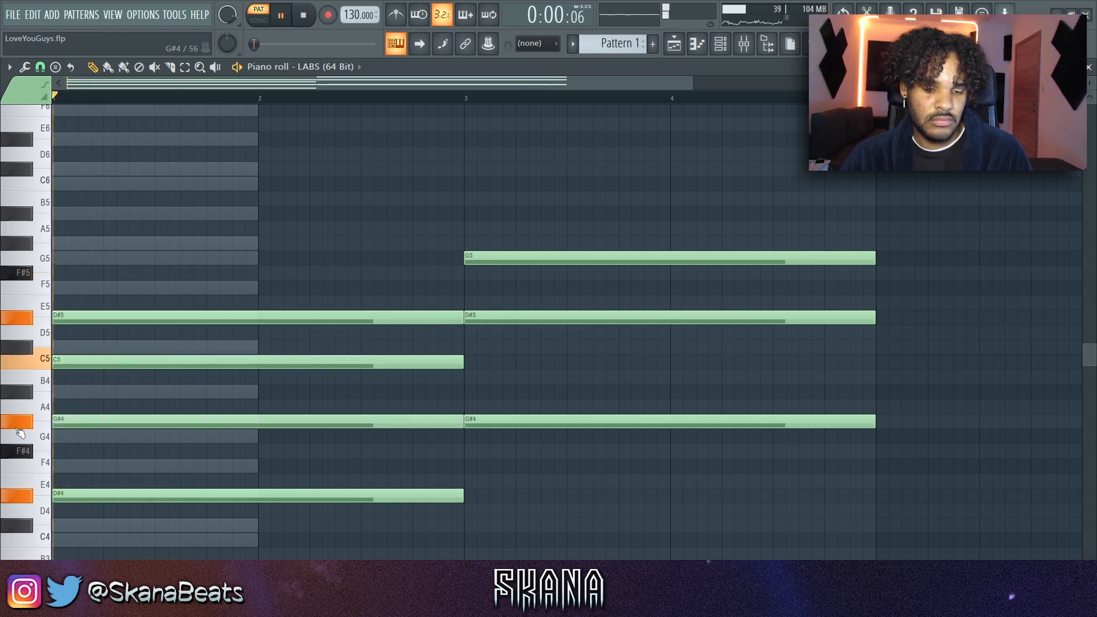
drag(190, 421, 190, 436)
key(space)
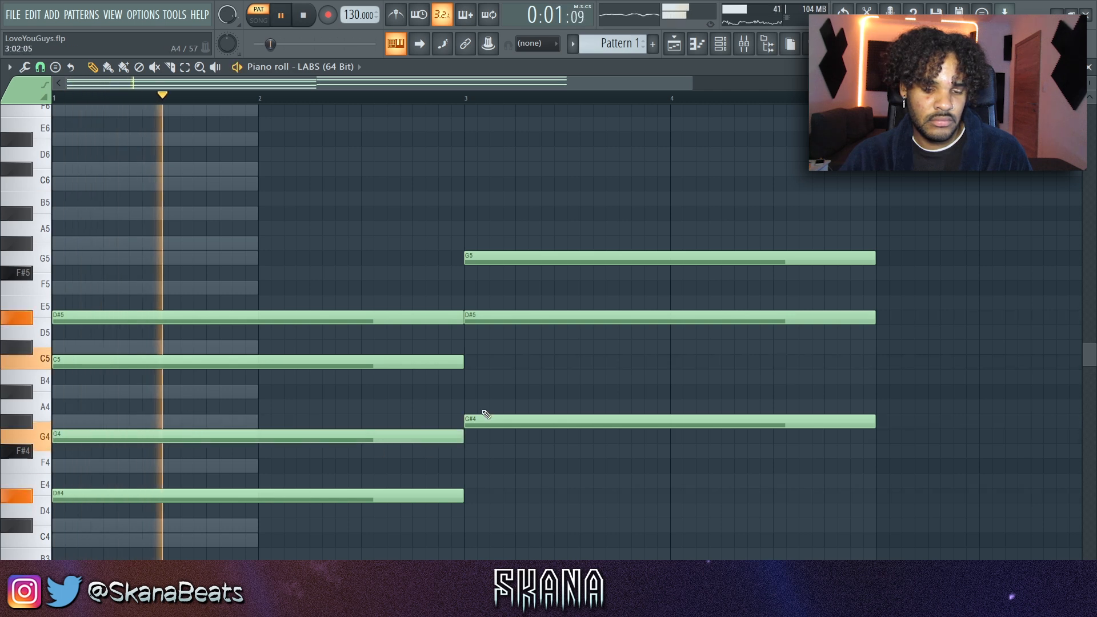
Add a C5 note to the bar 3 chord and lower the chord's B5 top note to A#5.
click(466, 361)
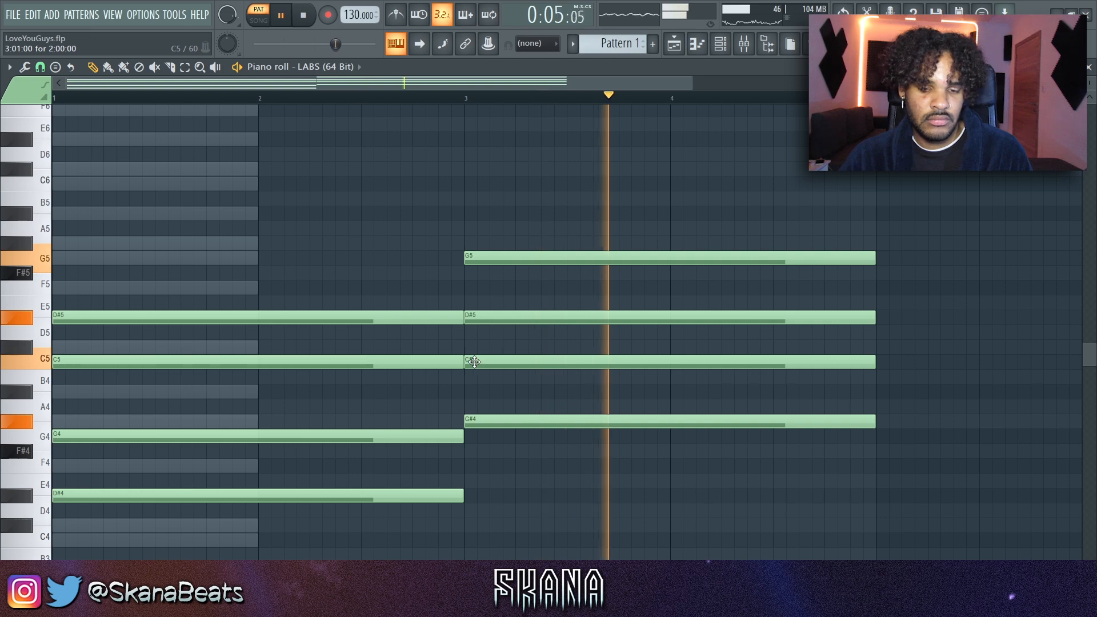
ctrl+scroll(502, 359, down, 1)
scroll(497, 360, down, 2)
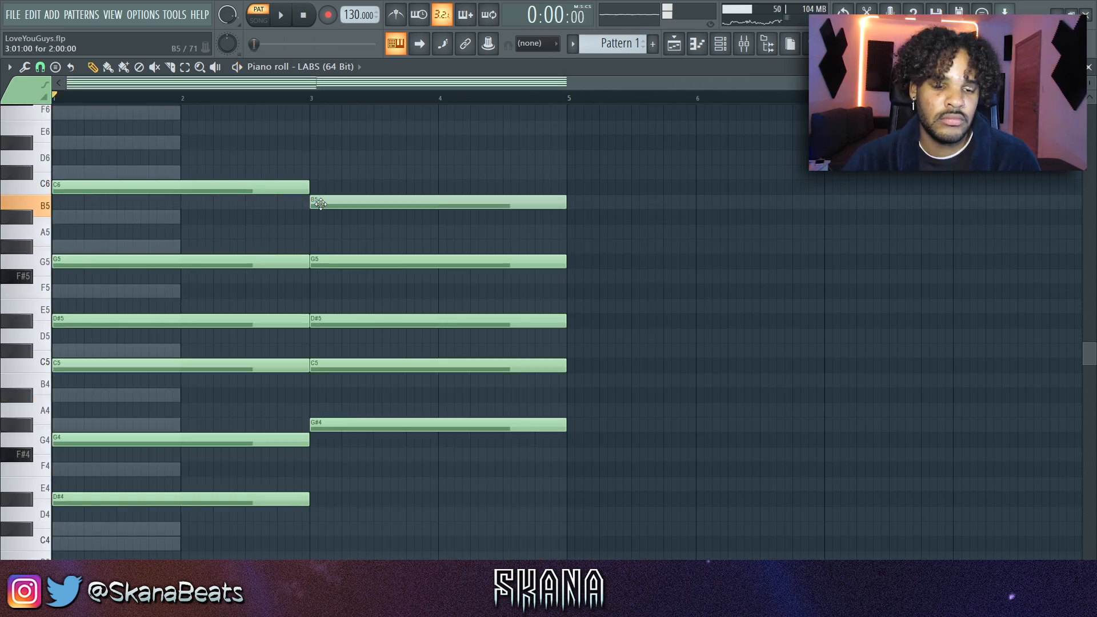
drag(320, 203, 320, 218)
key(space)
click(294, 99)
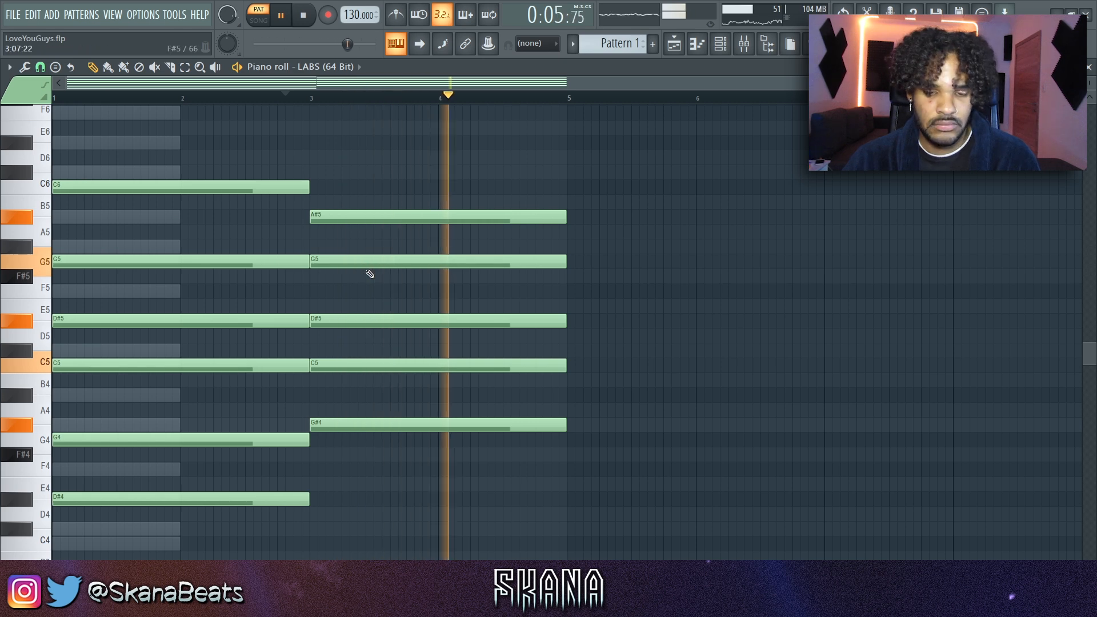
Duplicate the chord progression into bars 5 to 8, and add an F6 melody note at bar 3 with the melody repeated from bar 5.
key(ctrl+b)
key(ctrl+d)
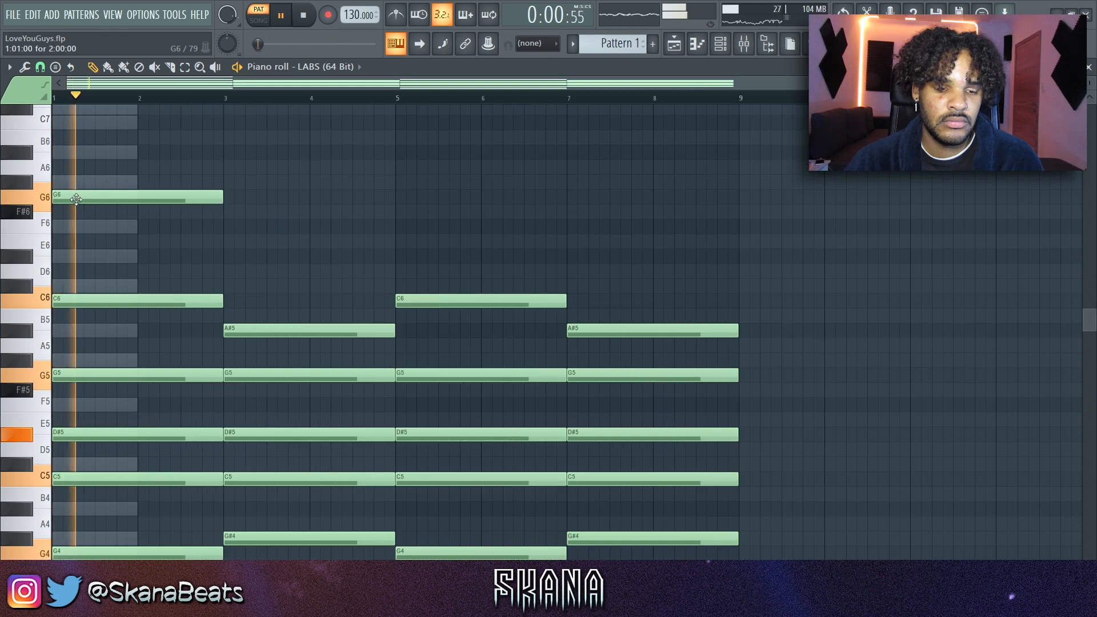
click(225, 227)
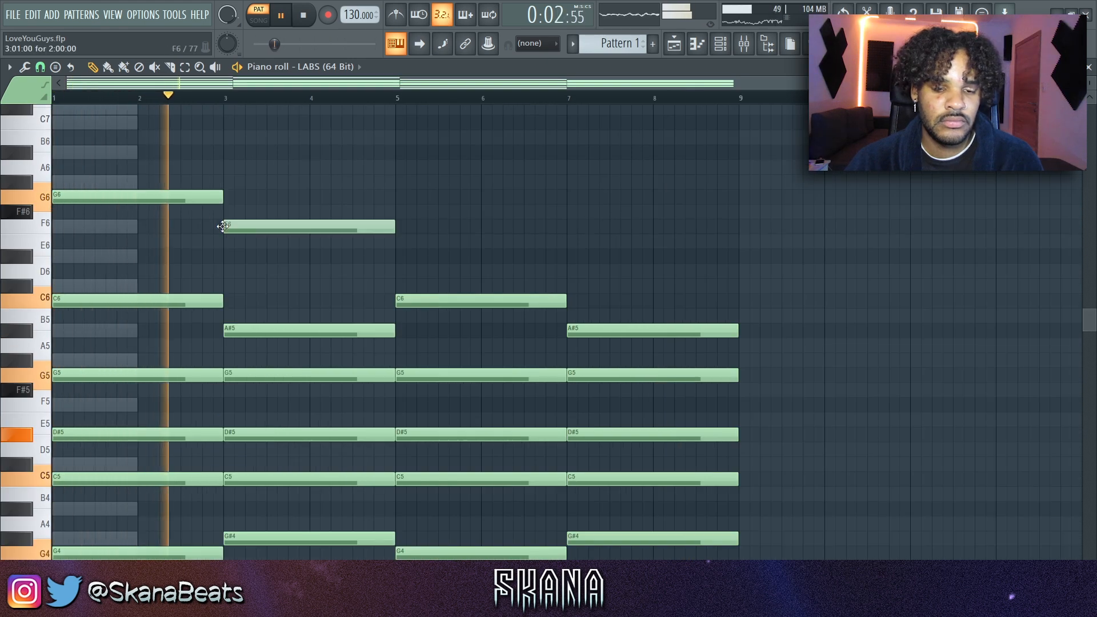
drag(222, 228, 137, 171)
key(ctrl+b)
key(ctrl+d)
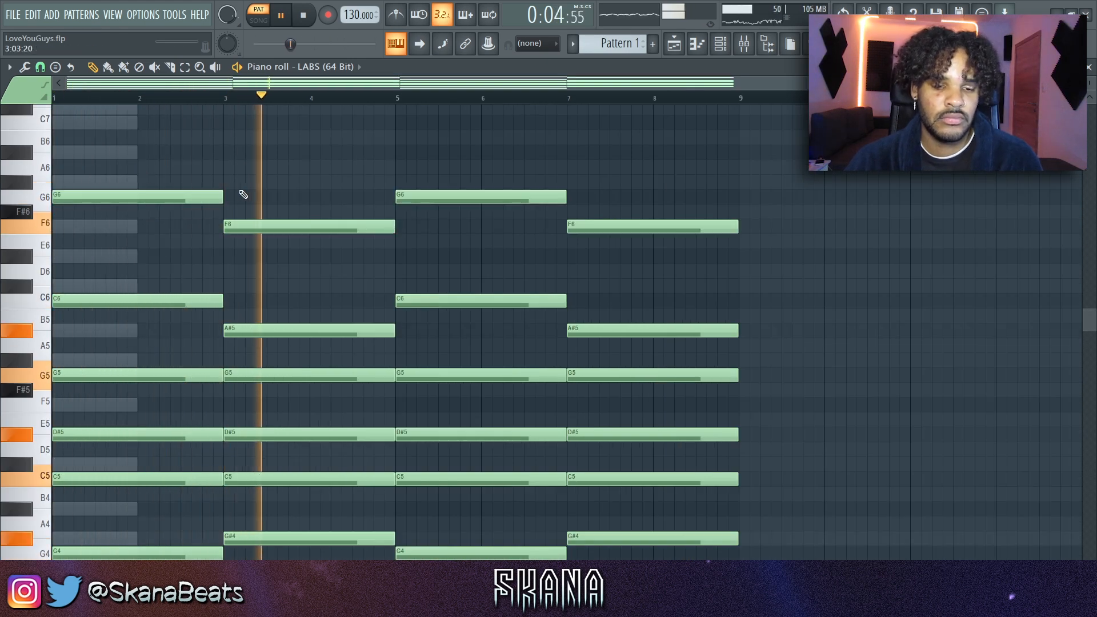
Revoice the bar 7 chord by lowering D#5 to C#5, G#5 to F5 and the D#6 melody note to C#6.
scroll(250, 207, down, 3)
scroll(627, 243, up, 3)
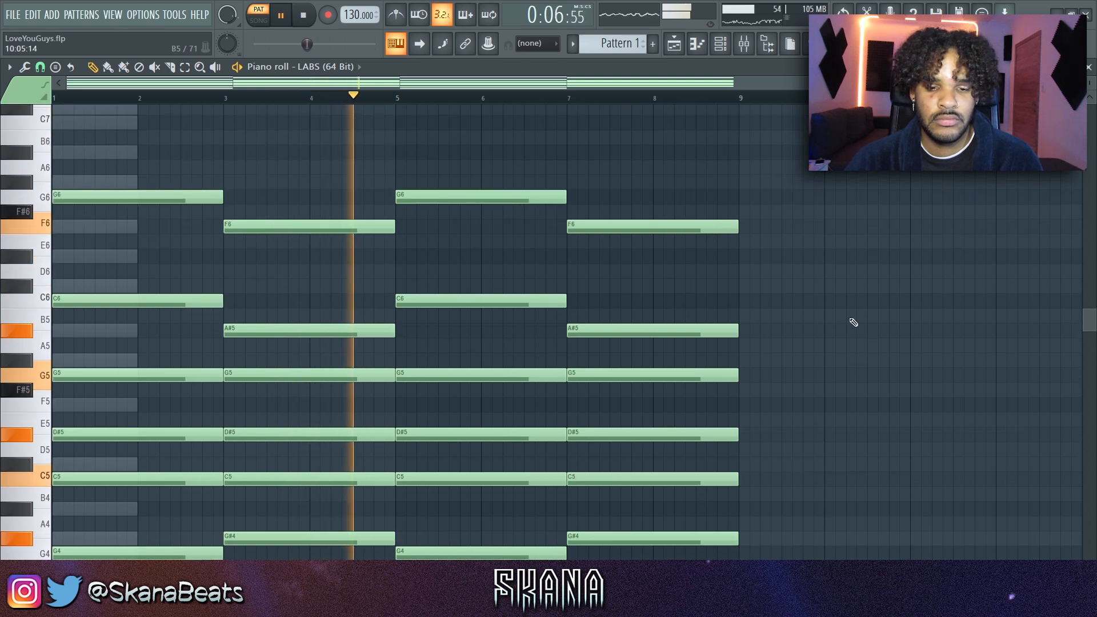
scroll(853, 322, up, 4)
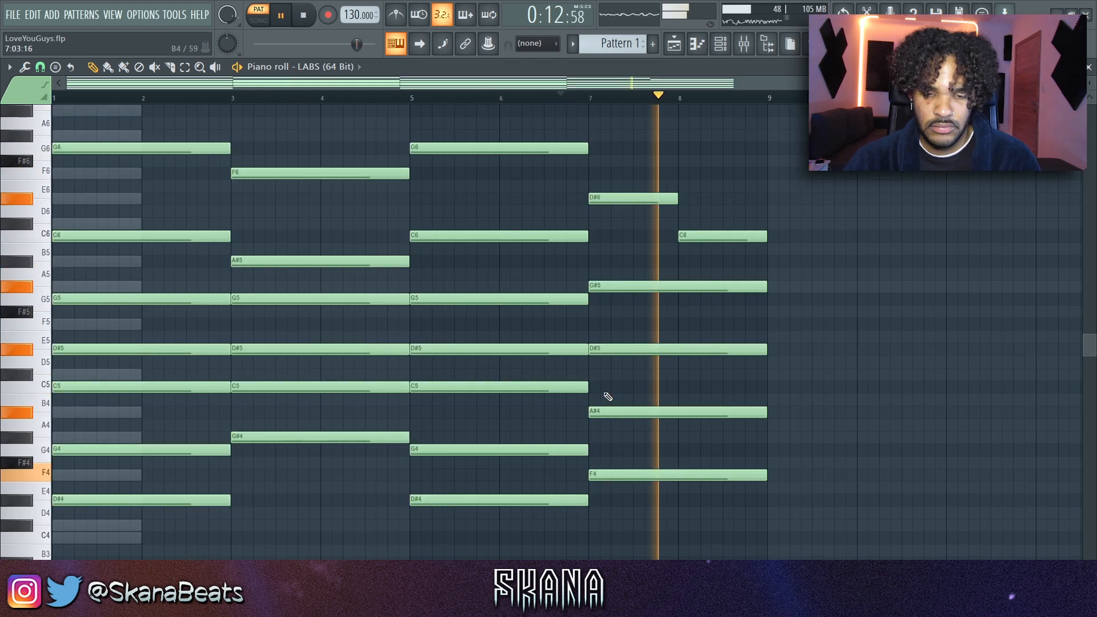
key(space)
click(605, 350)
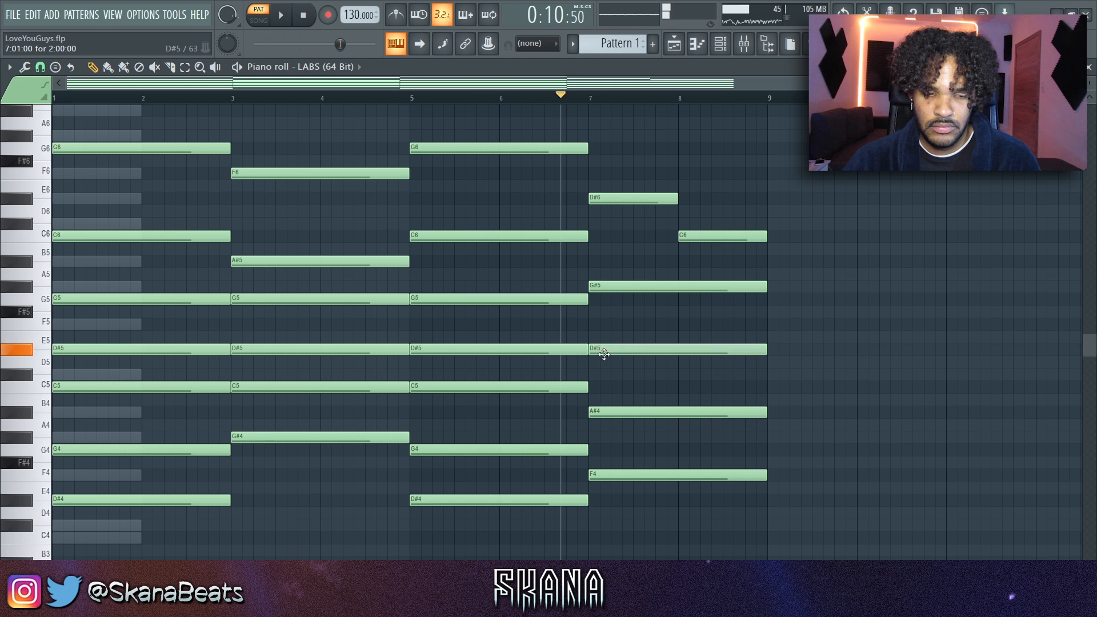
drag(607, 377, 602, 376)
key(space)
key(space)
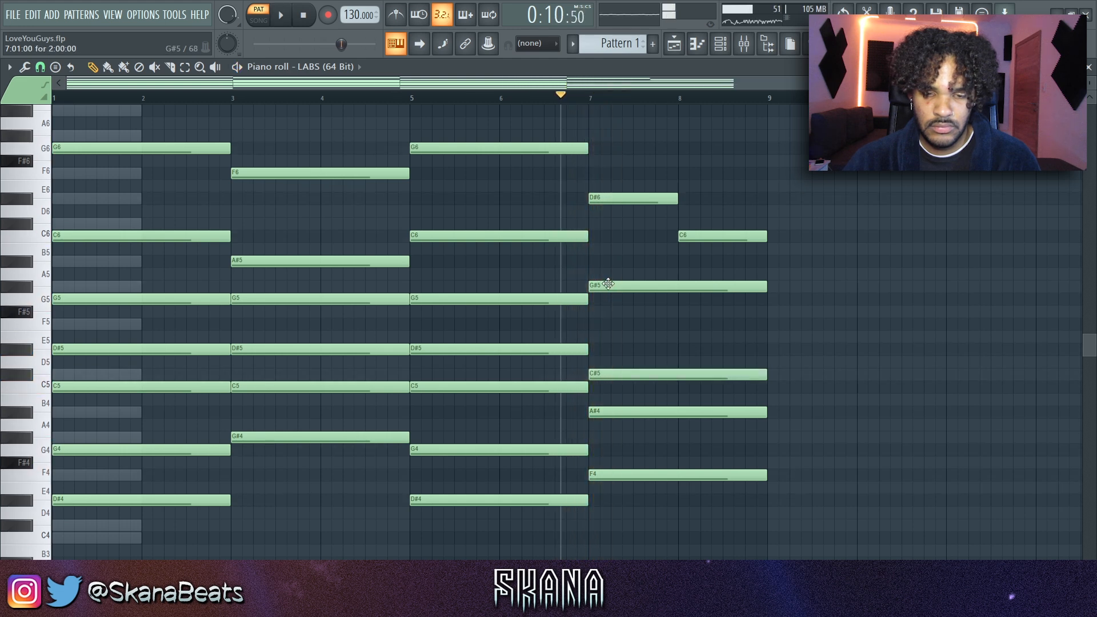
drag(613, 324, 607, 324)
key(space)
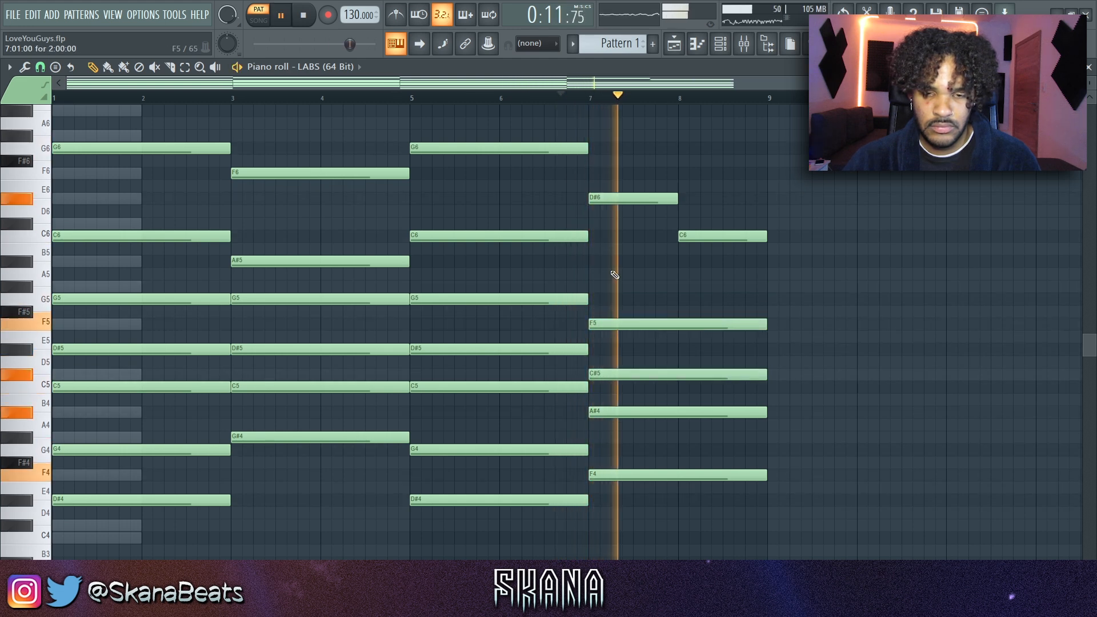
key(space)
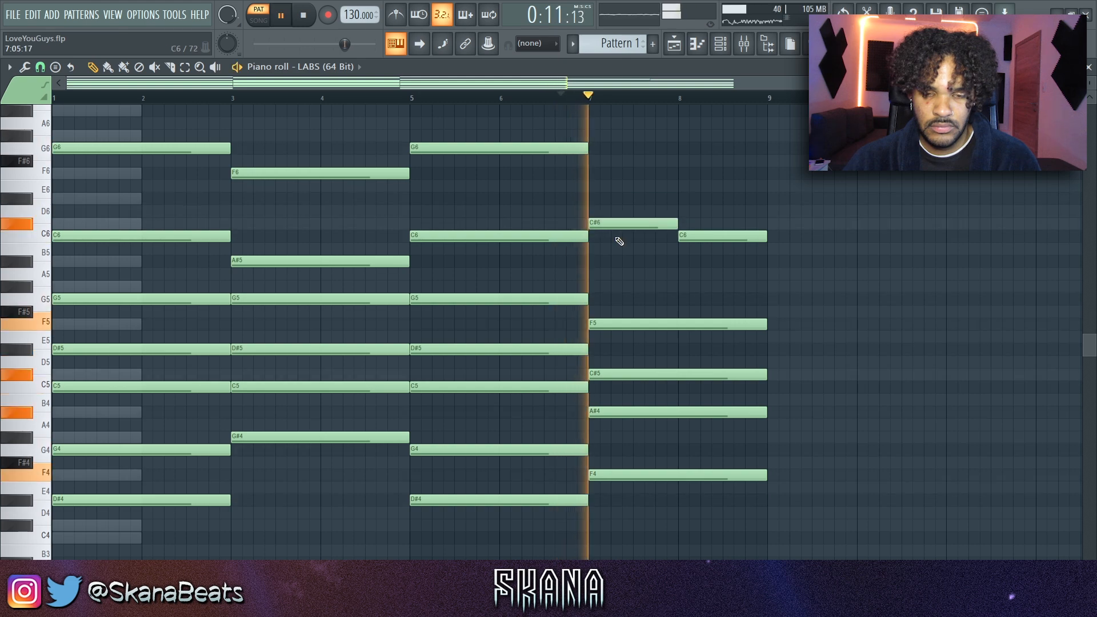
scroll(620, 187, up, 1)
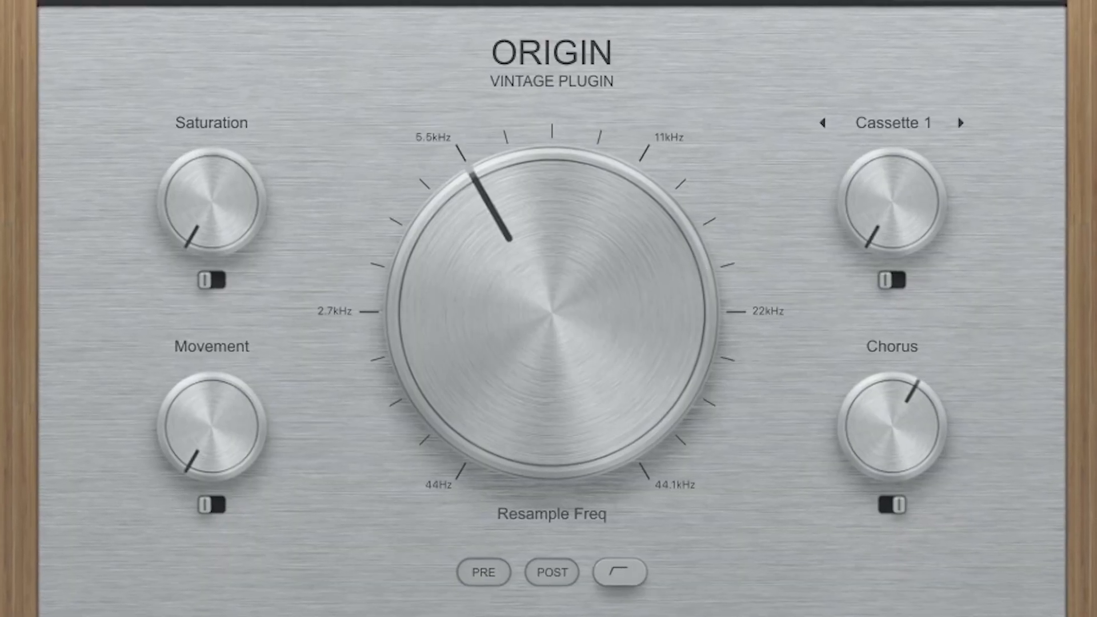
Adjust the Cassette 1 amount in the Origin plugin.
drag(941, 203, 915, 245)
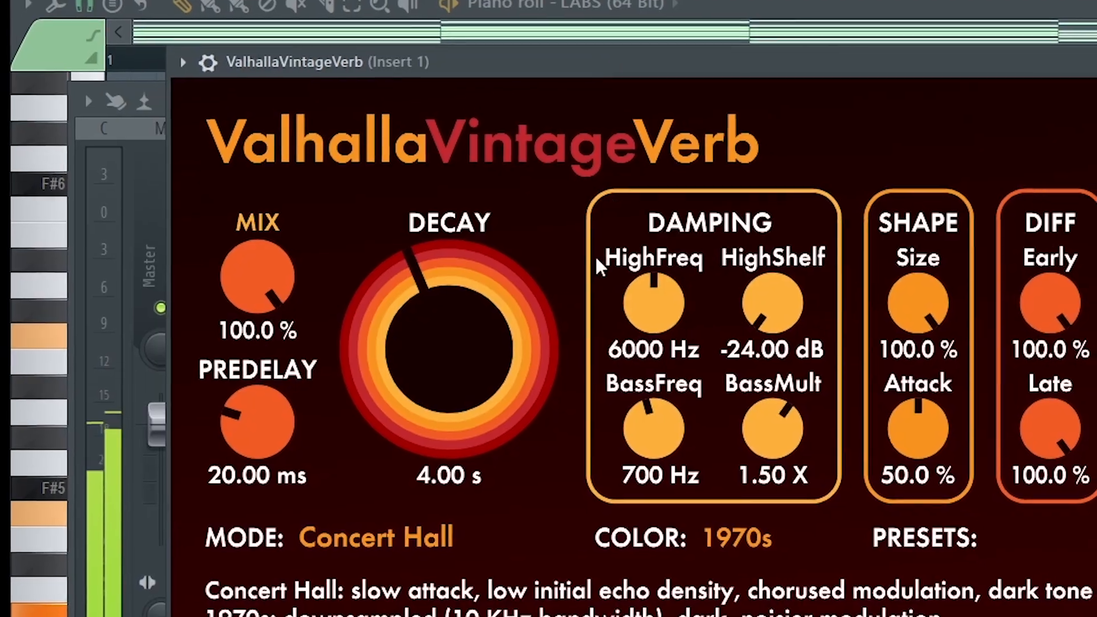
Set the ValhallaVintageVerb decay to 0.43 s and mix to 32.8 %, using the Bright Hall mode.
drag(448, 354, 314, 325)
drag(225, 274, 293, 516)
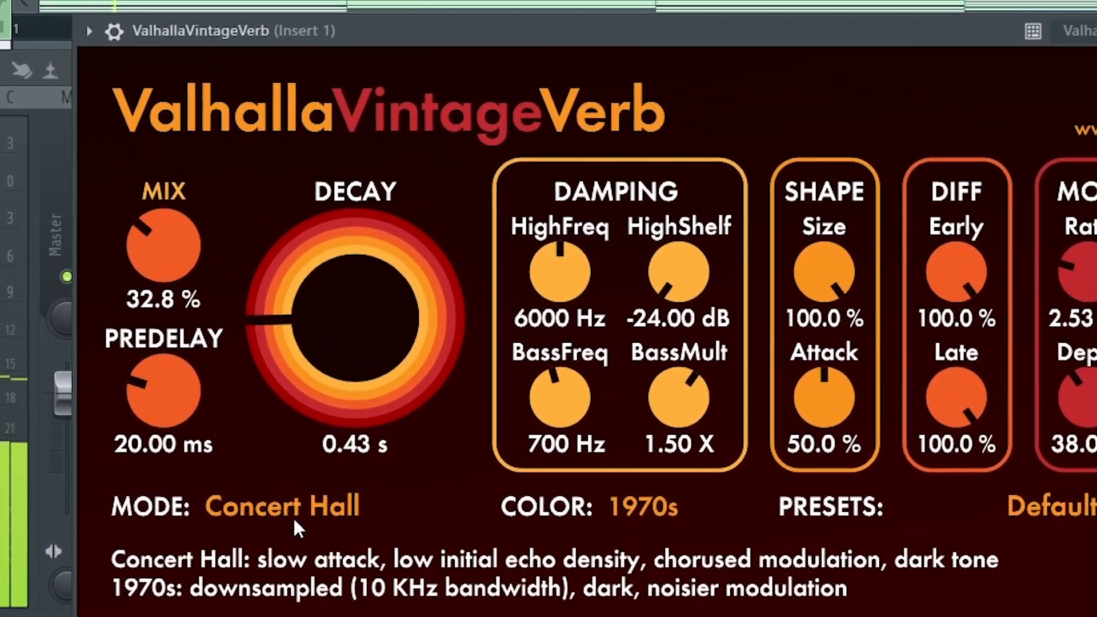
click(316, 514)
click(226, 573)
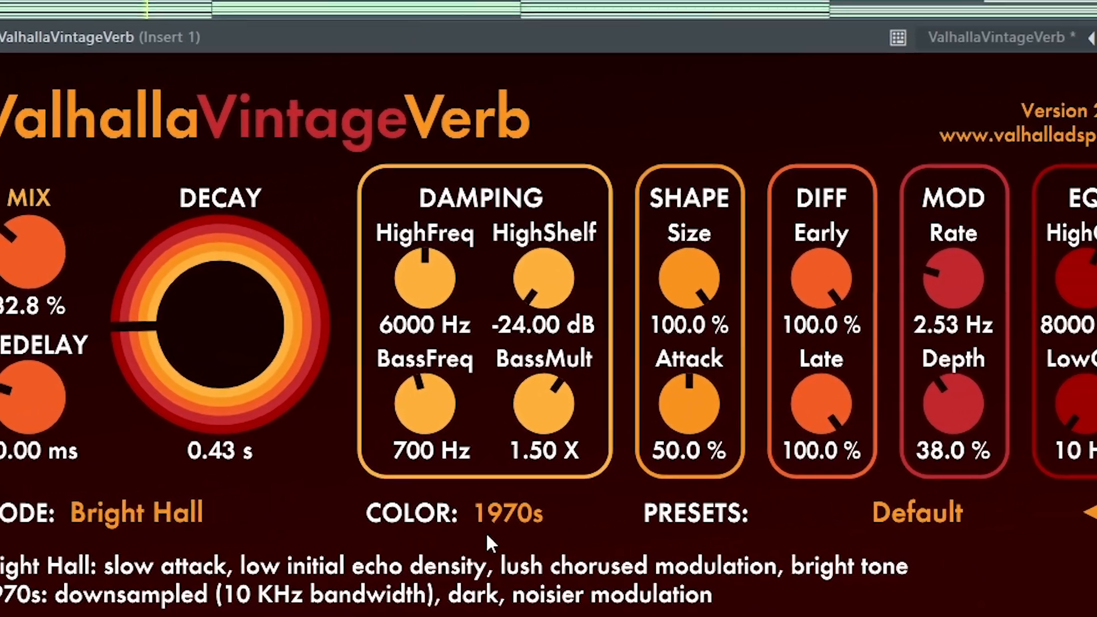
Choose a color option for the reverb and adjust its EQ low cut.
click(541, 509)
click(495, 517)
drag(1007, 375, 1009, 354)
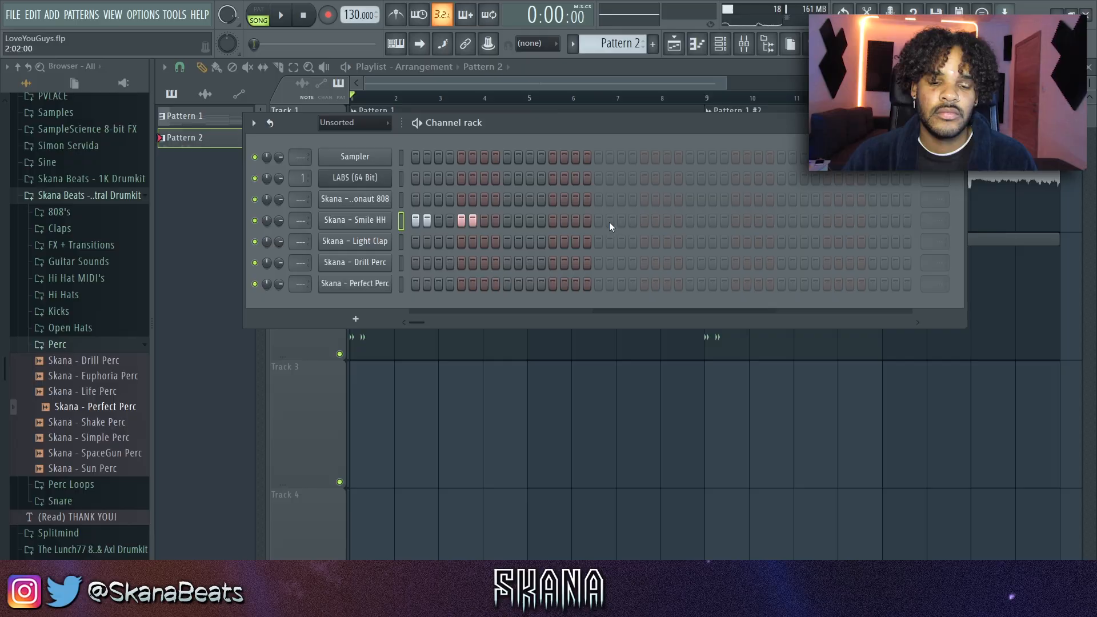
Add a Skana - Light Clap hit on step 9 and a Skana - Smile HH hit on step 8 of Pattern 2.
click(507, 241)
click(495, 221)
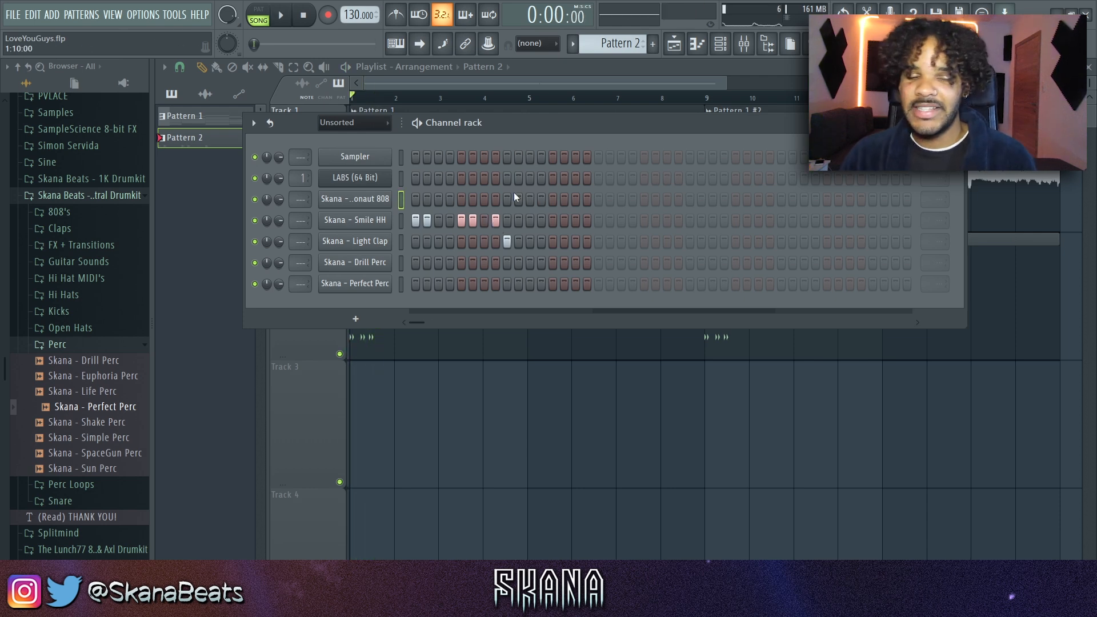
Randomize the panning of the Skana - Smile HH notes with the Bipolar option on and the pan level at -25%.
right_click(366, 228)
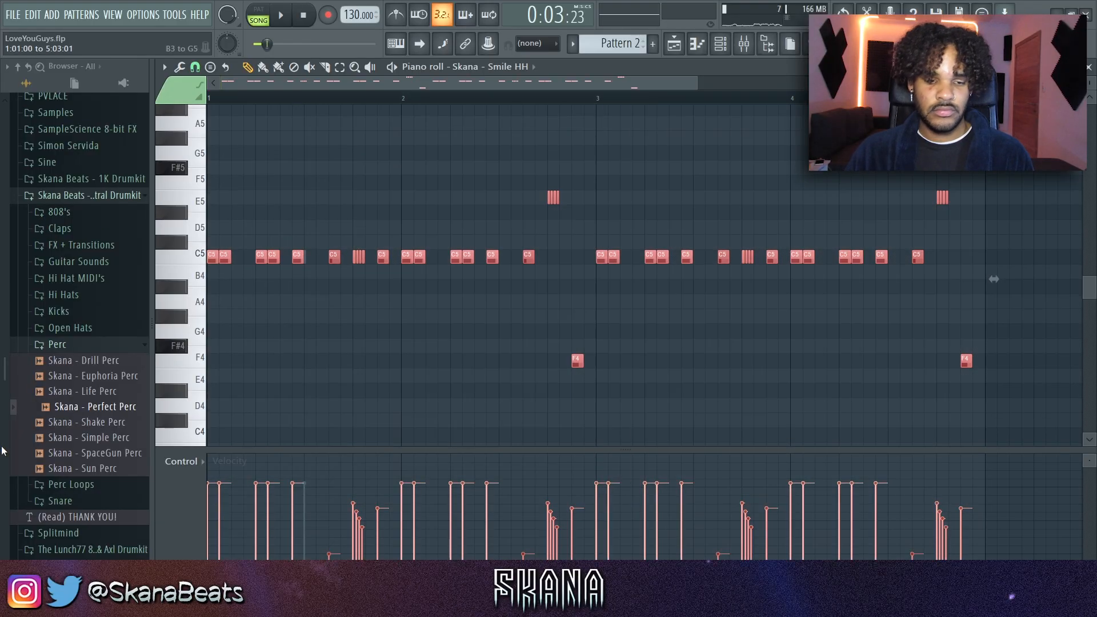
key(alt+r)
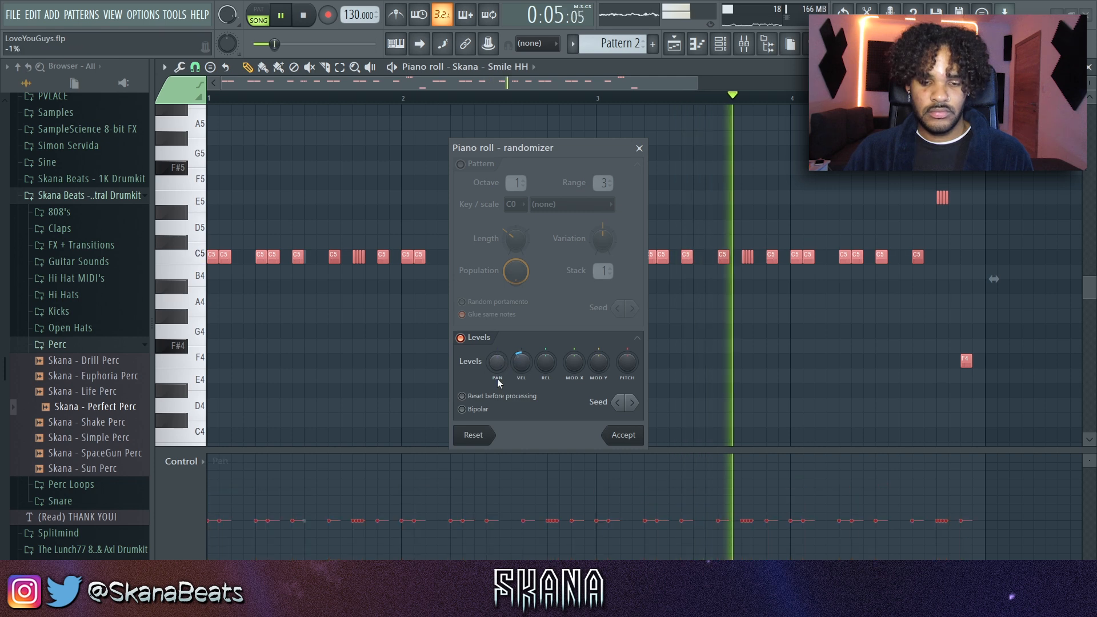
click(461, 409)
drag(498, 361, 499, 356)
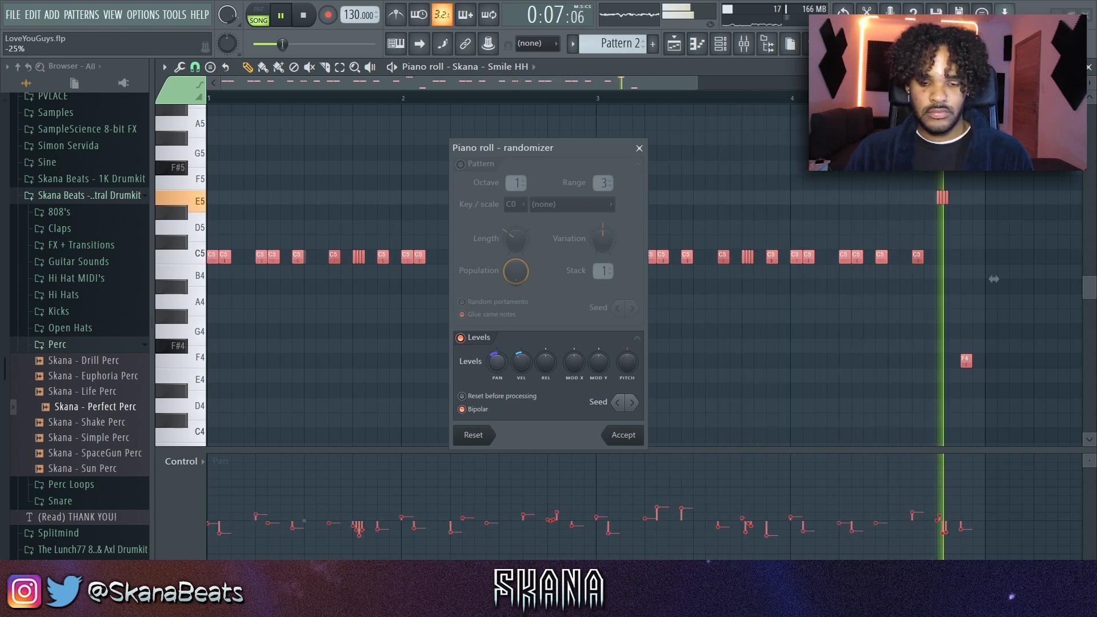
click(622, 434)
Duplicate the four-bar Skana - Smile HH note pattern so it fills eight bars.
scroll(710, 338, down, 1)
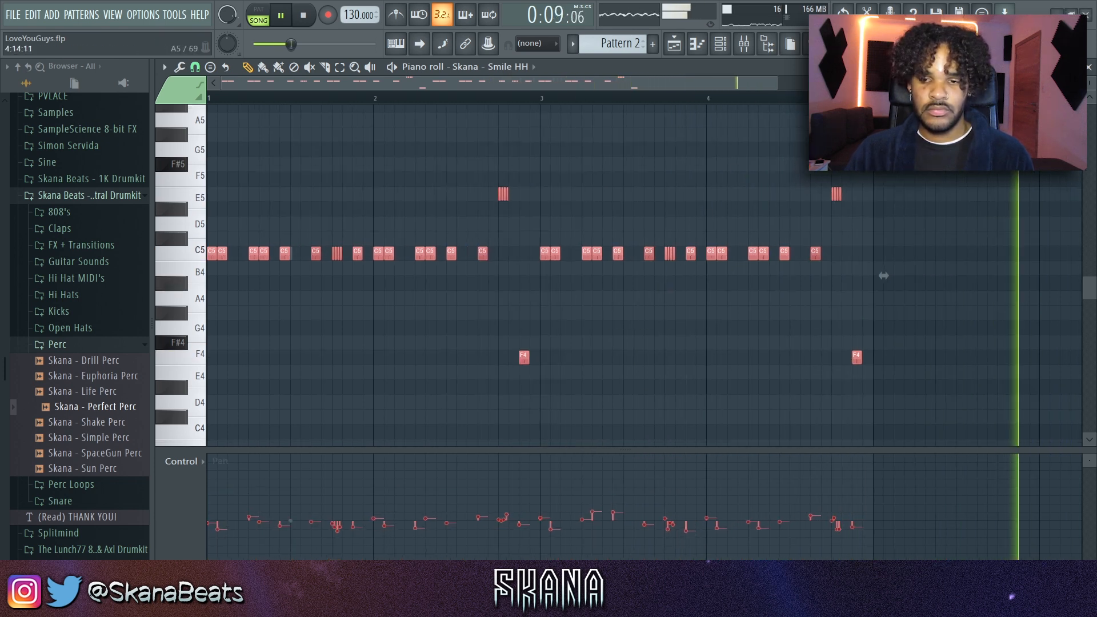
key(ctrl+a)
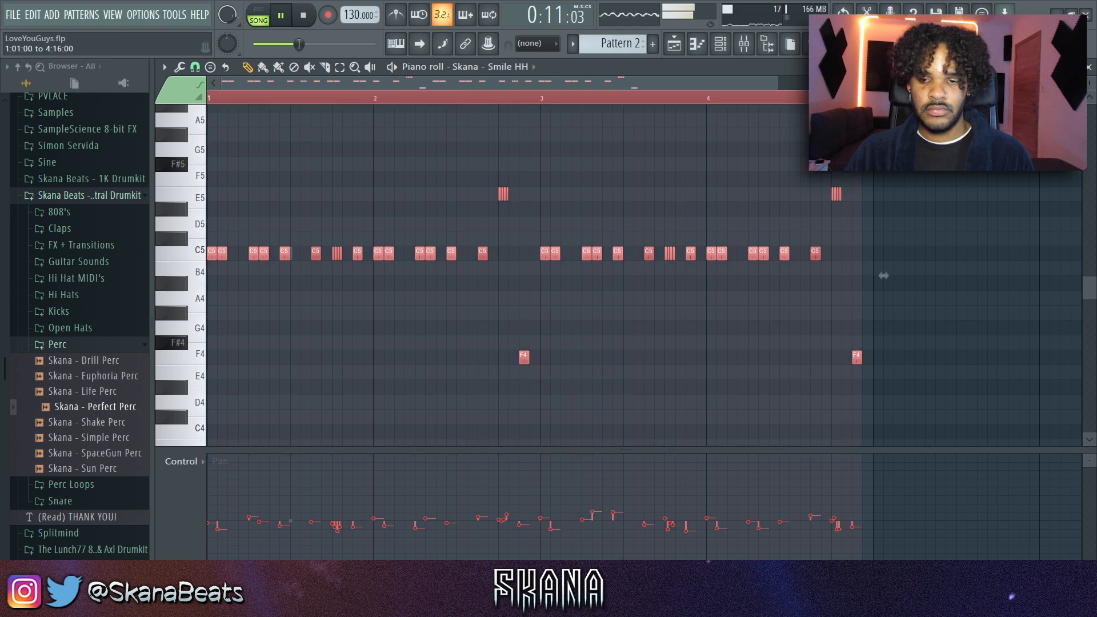
key(ctrl+b)
key(ctrl+d)
scroll(874, 271, down, 2)
key(space)
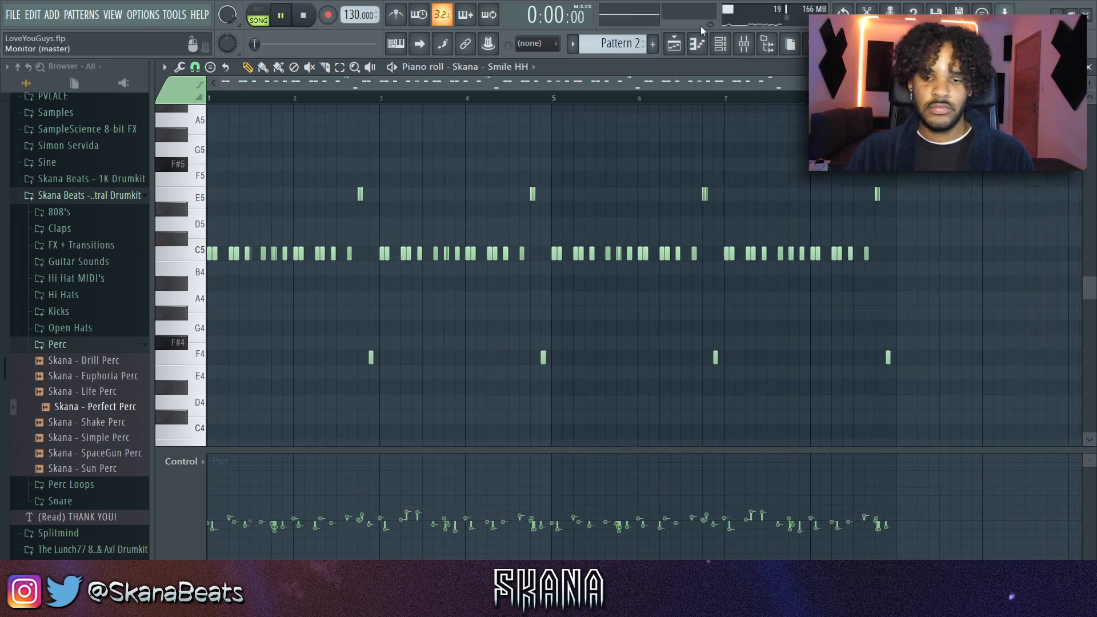
Repeat the Skana - Perfect Perc hits in every bar through bar 8.
key(space)
click(726, 42)
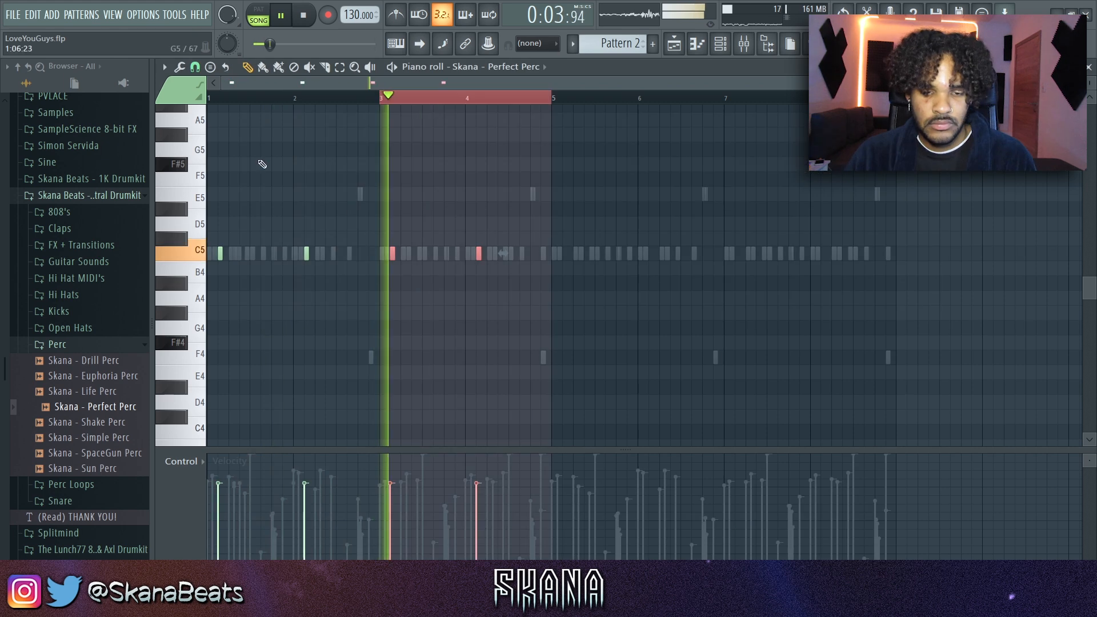
key(ctrl+d)
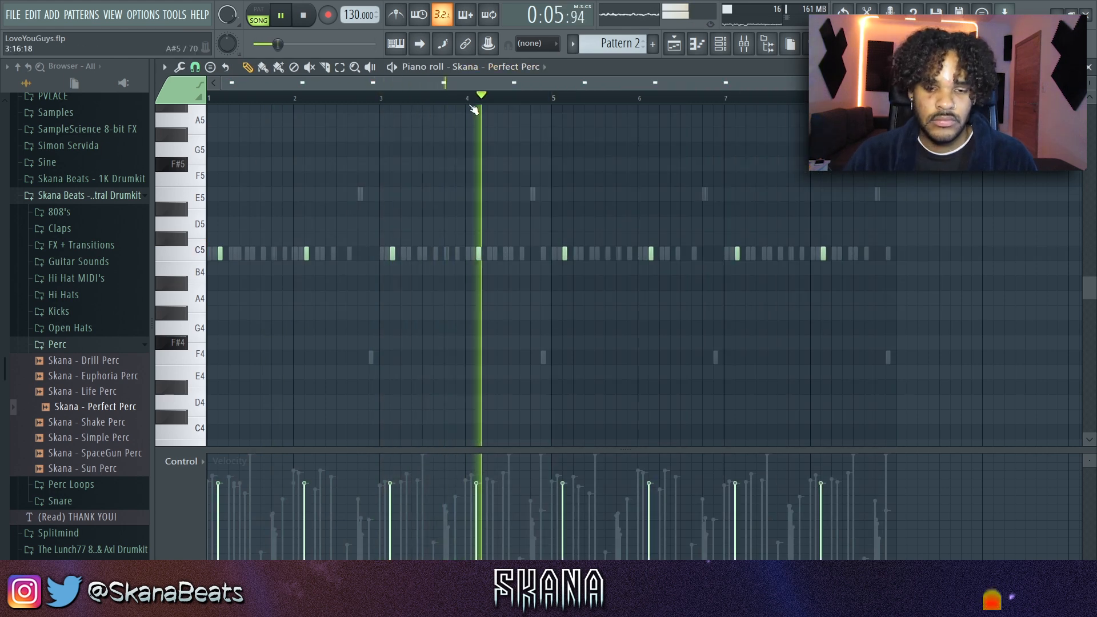
Repeat the two-bar Skana - Drill Perc pattern through bar 8.
click(515, 66)
click(514, 191)
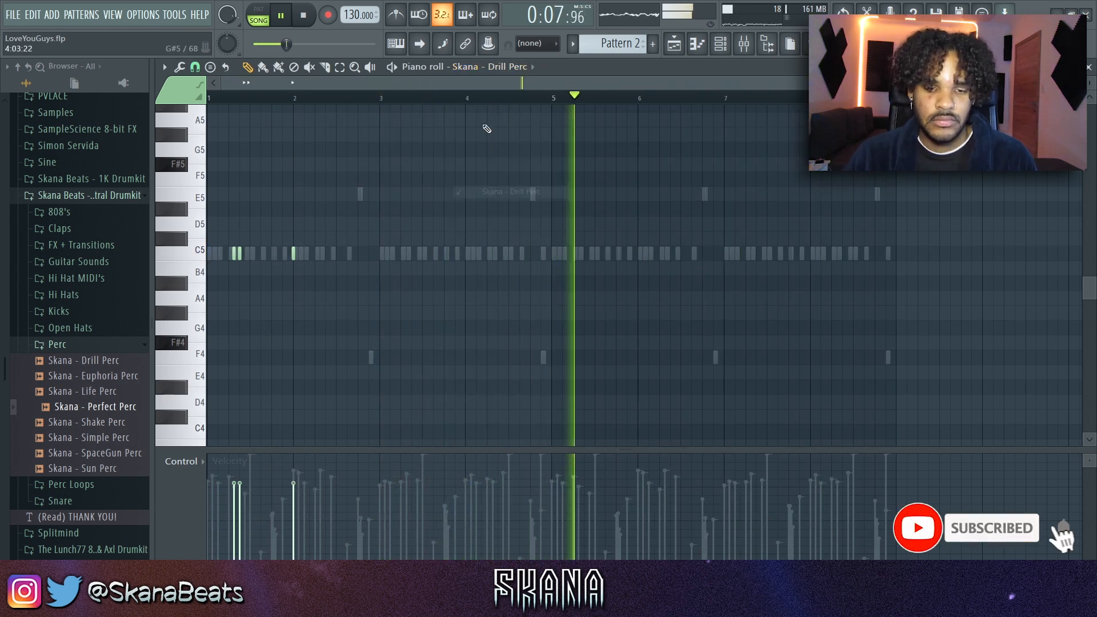
drag(382, 98, 552, 98)
key(ctrl+b)
key(ctrl+b)
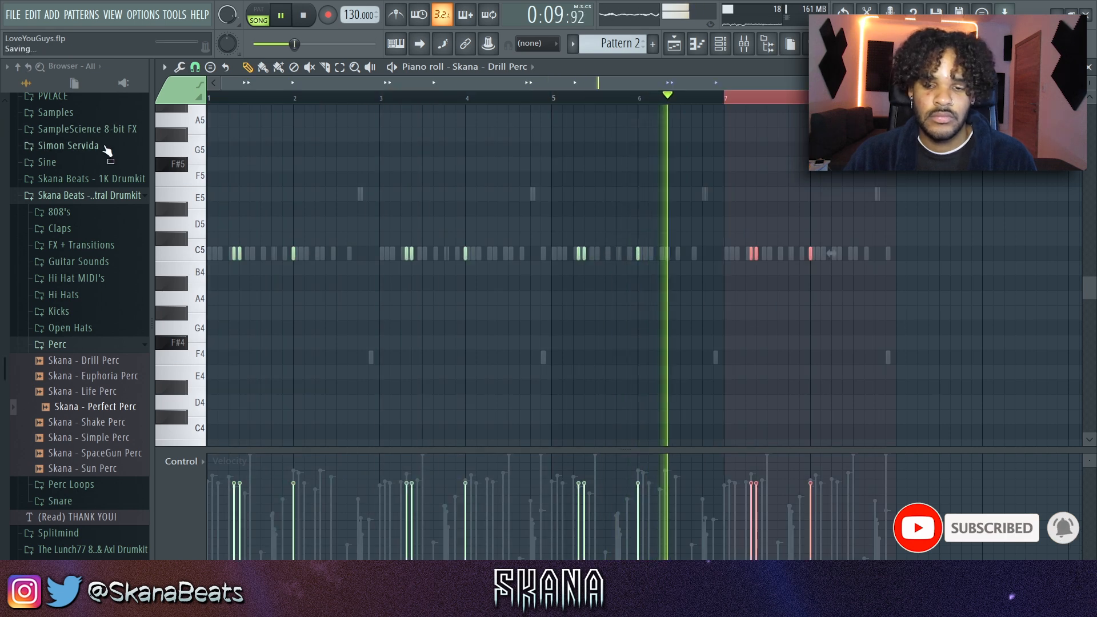
key(ctrl+d)
Show the channel rack and bring up the actions for the 808 channel.
key(F6)
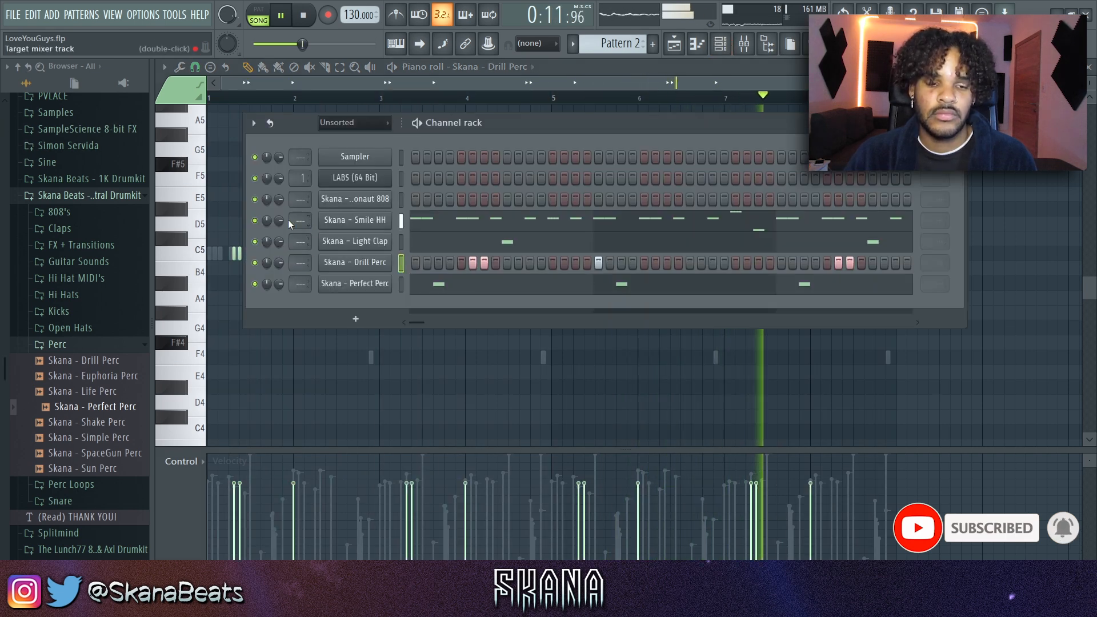
right_click(389, 199)
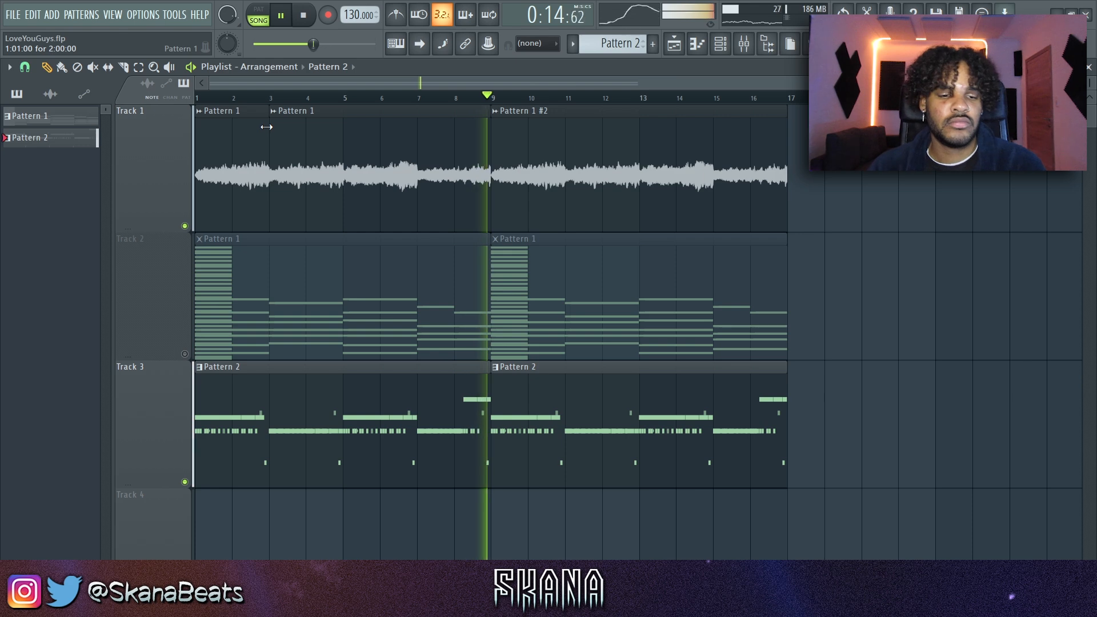
Chop the Track 1 sample by trimming its second clip to start at bar 7 and filling bars 3 to 6 with two-bar slices.
drag(284, 133, 414, 143)
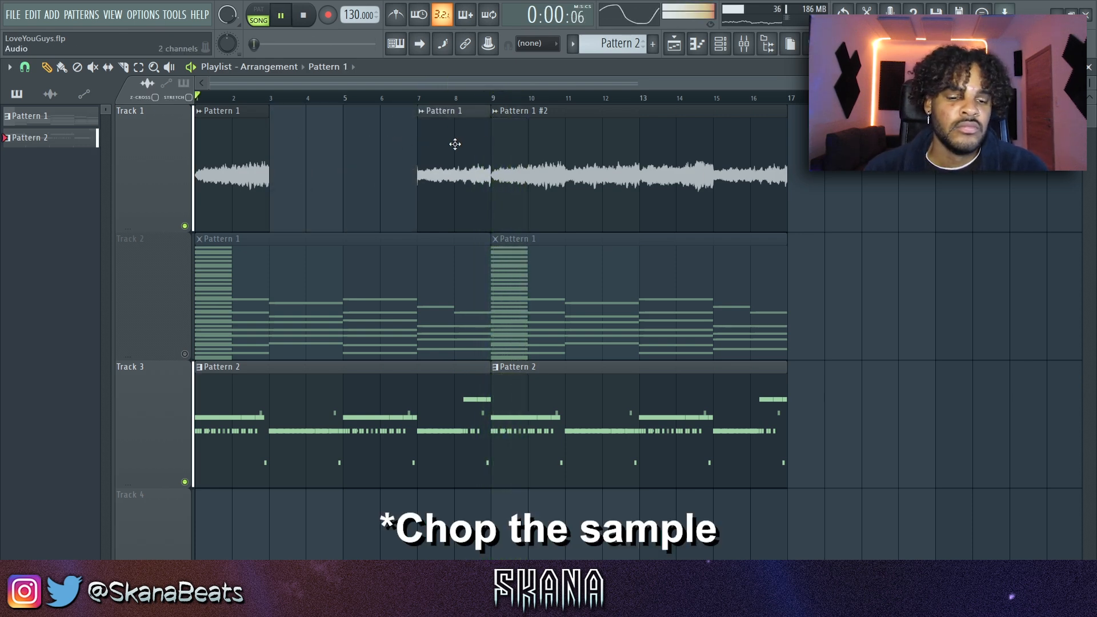
click(294, 165)
drag(293, 165, 378, 171)
click(253, 171)
click(284, 165)
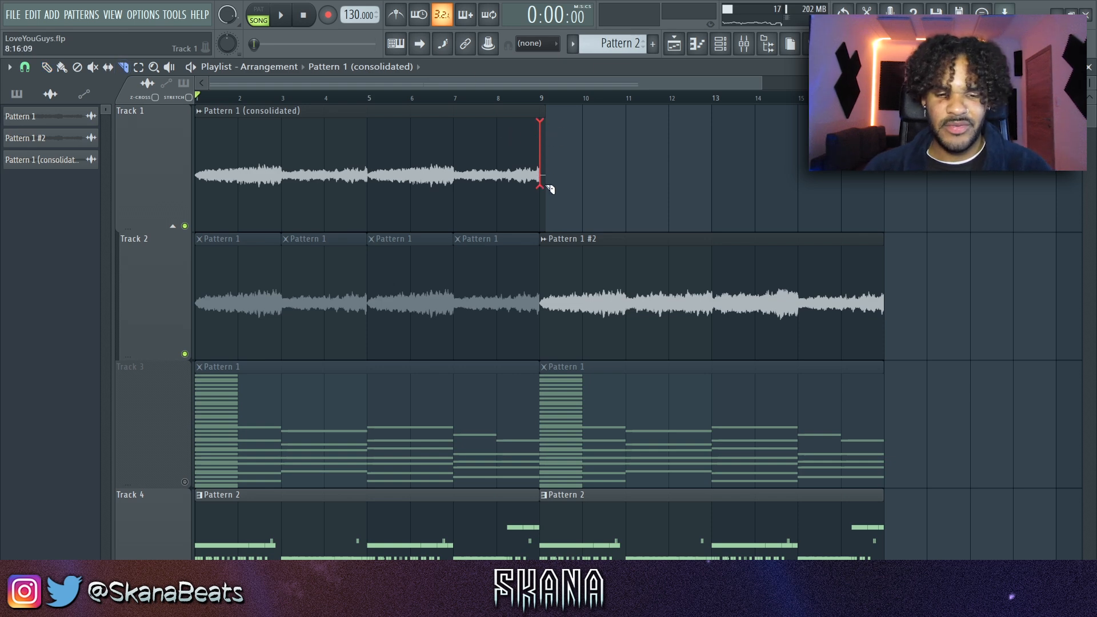
Delete all the Pattern 1 and Pattern 1 #2 audio clips on Track 2 and save the project.
right_click(621, 279)
right_click(496, 292)
right_click(445, 296)
right_click(325, 292)
right_click(252, 287)
key(ctrl+s)
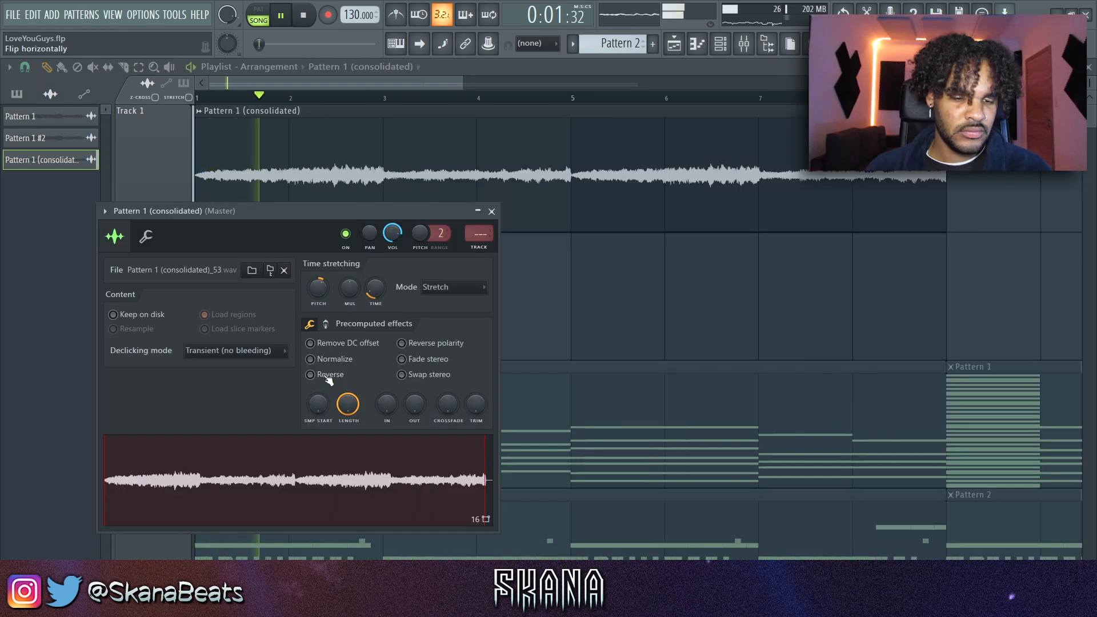
Reverse the Pattern 1 (consolidated) sample and slip its audio inside the clip so the sound starts exactly at bar 1.
click(327, 377)
key(Escape)
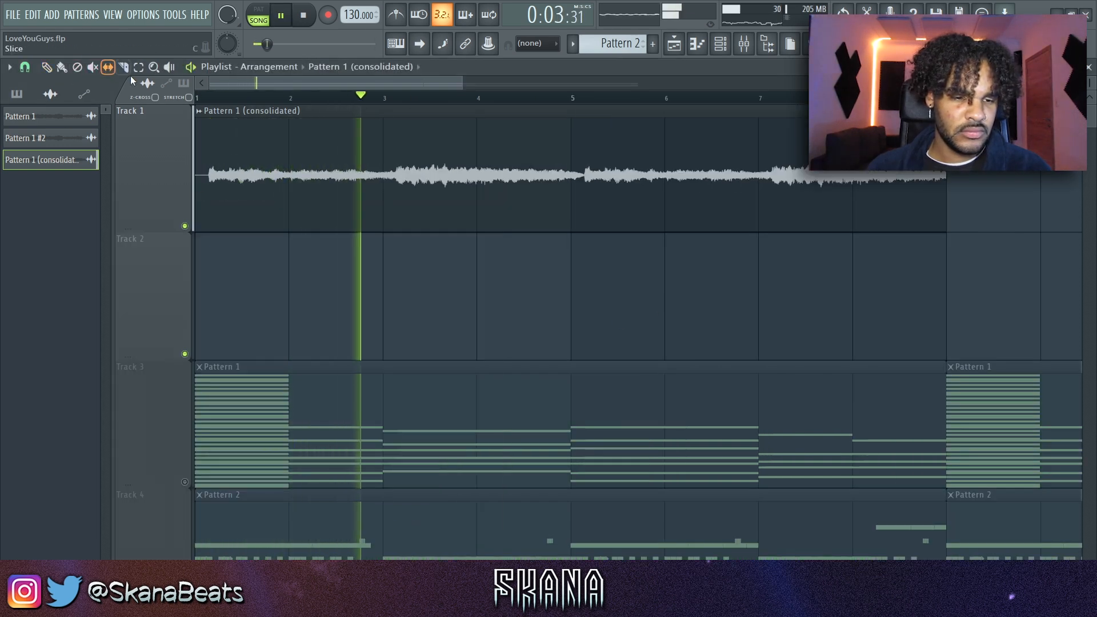
drag(276, 130, 262, 130)
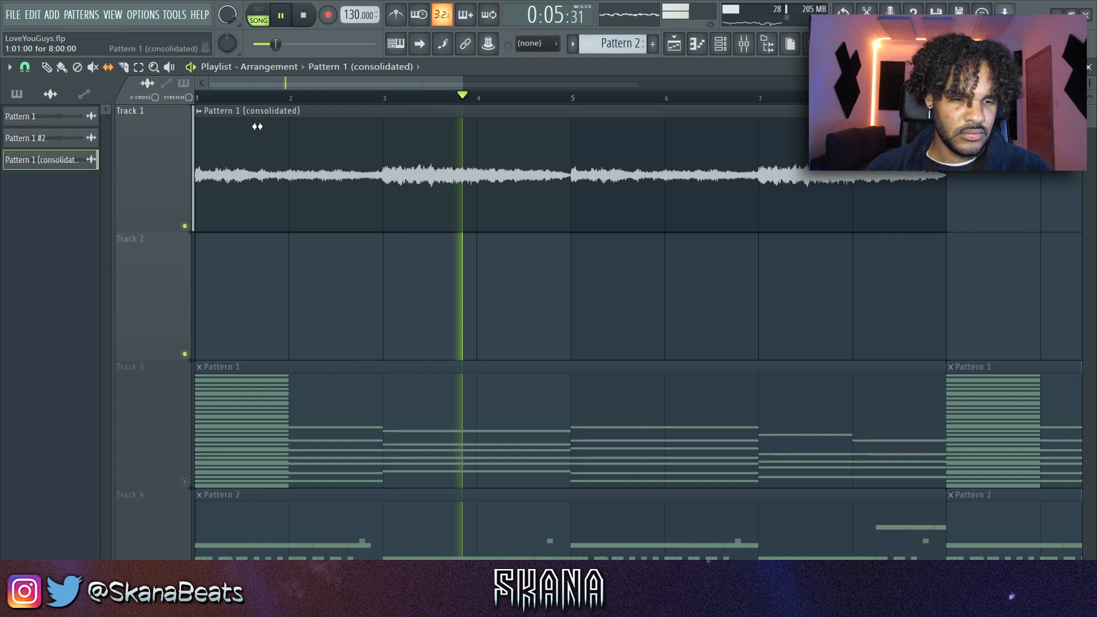
double_click(260, 138)
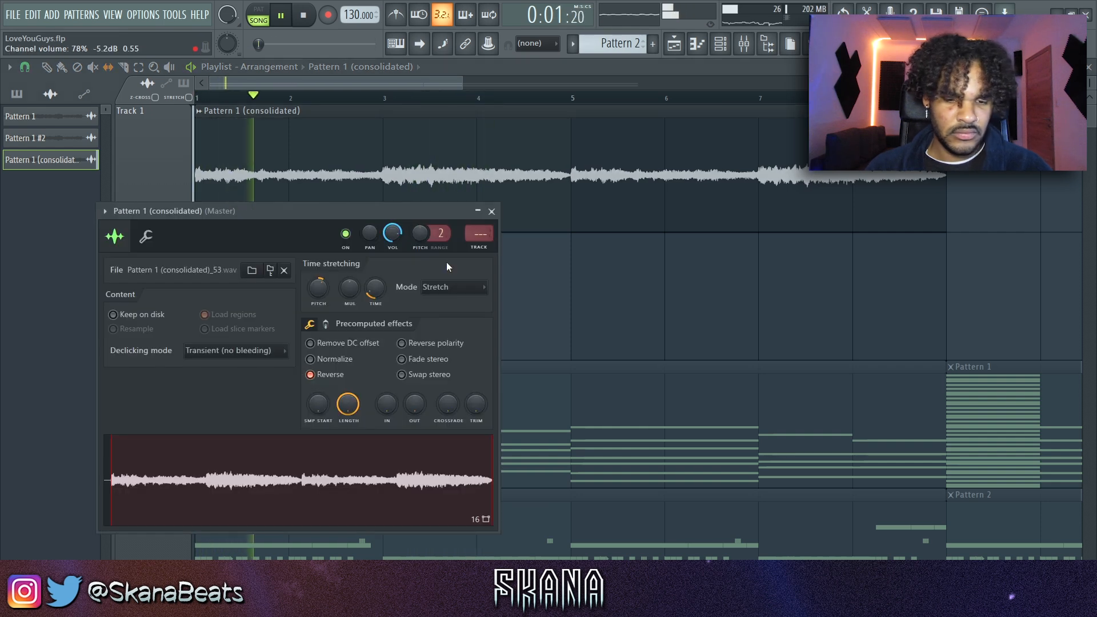
key(Escape)
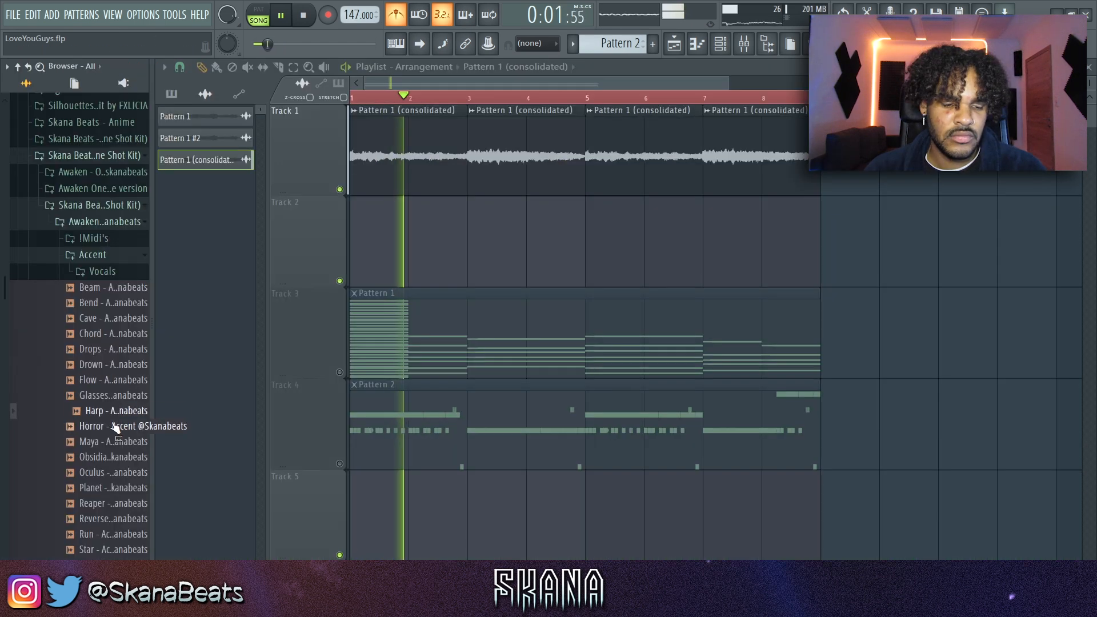
Place the Maya - Accent sample at bar 1 on Track 2 and change its time-stretching mode.
drag(110, 442, 366, 246)
key(space)
double_click(370, 234)
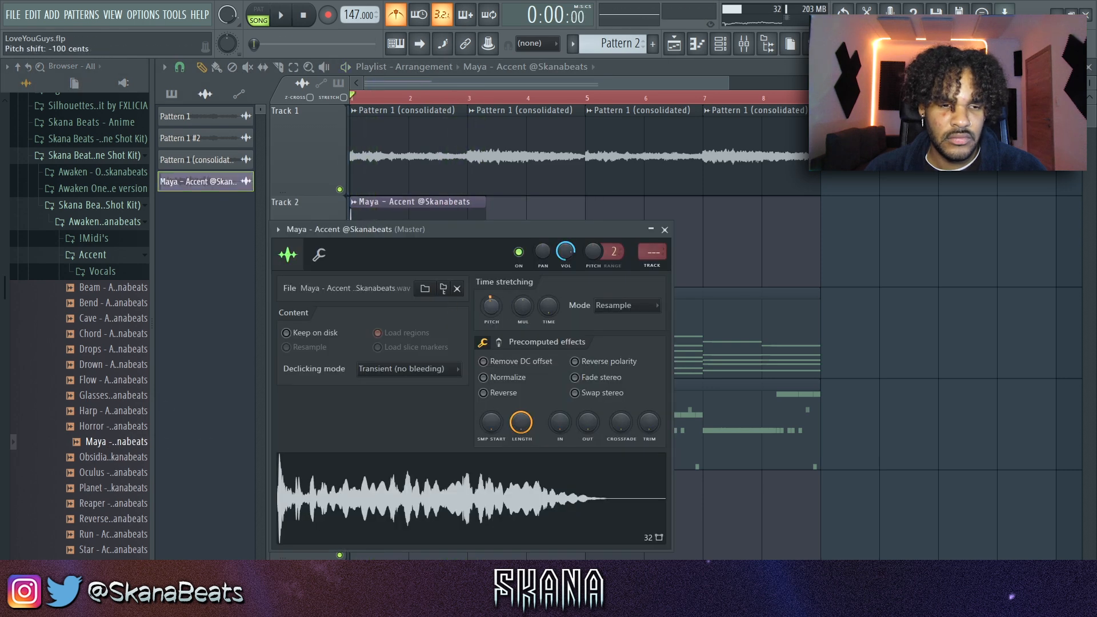
click(653, 309)
click(620, 347)
key(space)
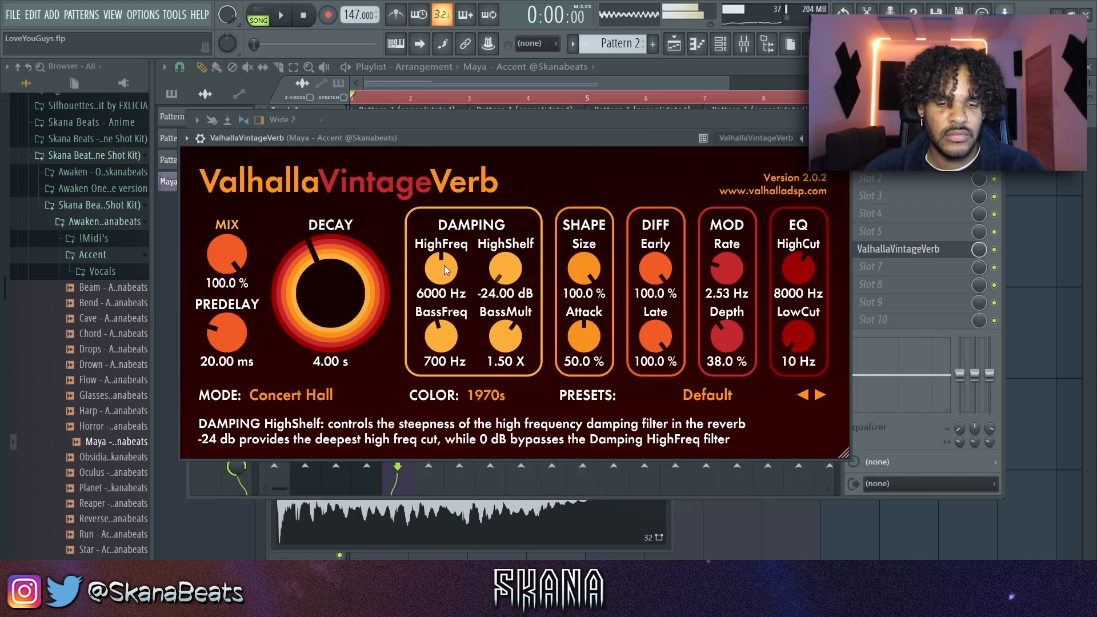
Set the accent's ValhallaVintageVerb to a 0.64 s decay, 58.1 % mix and 630 Hz low cut.
drag(330, 294, 330, 343)
drag(227, 254, 227, 286)
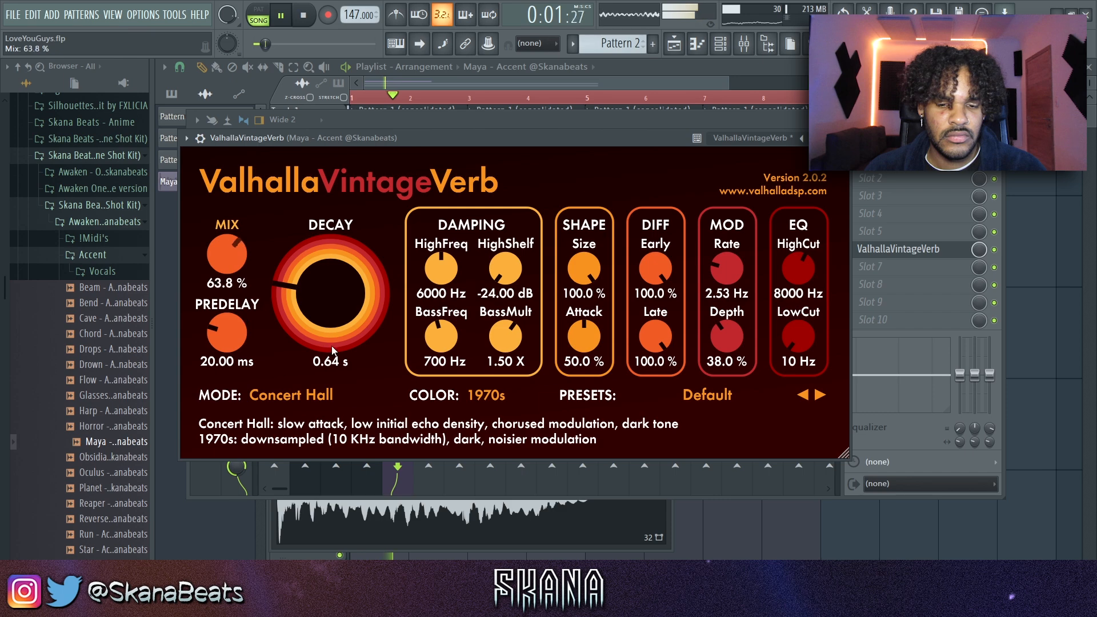
click(334, 399)
drag(804, 344, 804, 306)
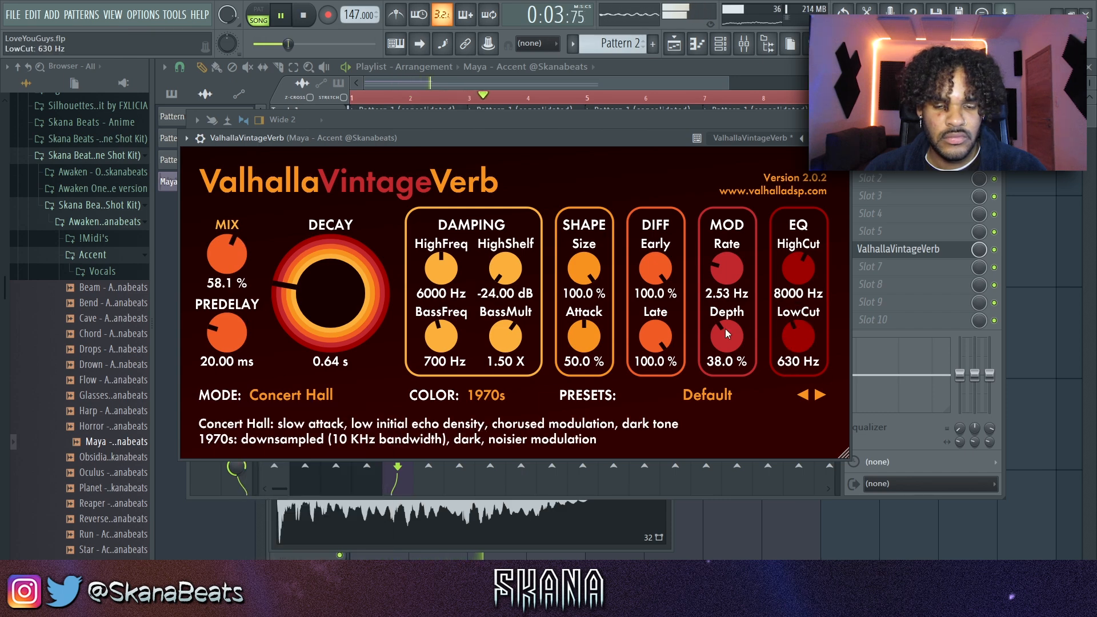
click(512, 434)
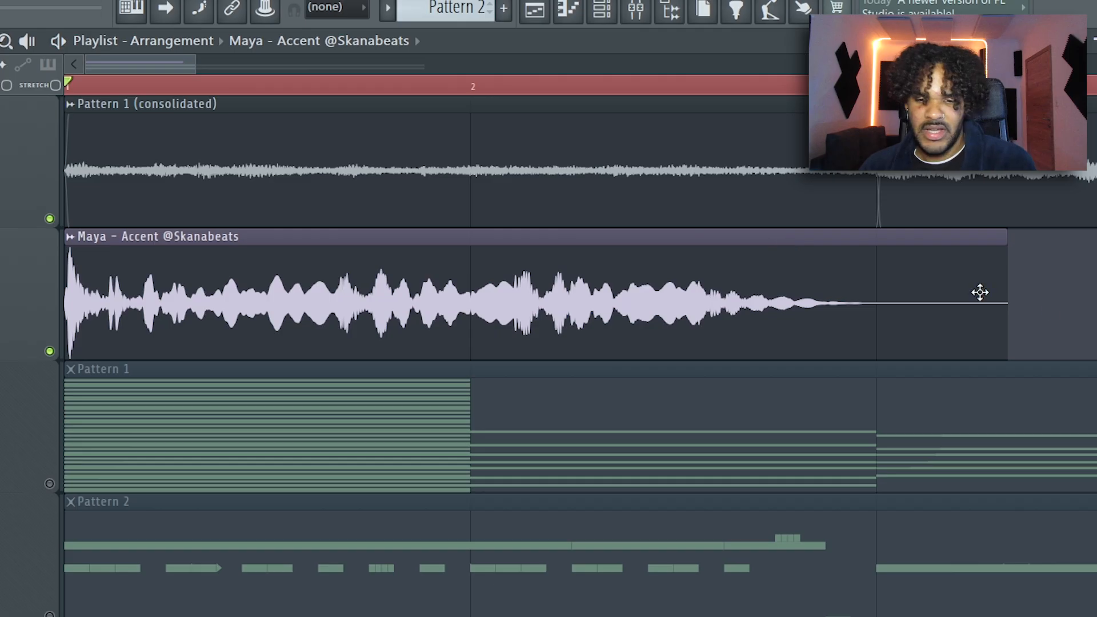
Turn on clip stretching, lengthen the Maya - Accent clip to about two and a half bars, and place a copy at bar 5.
click(56, 87)
scroll(698, 320, down, 1)
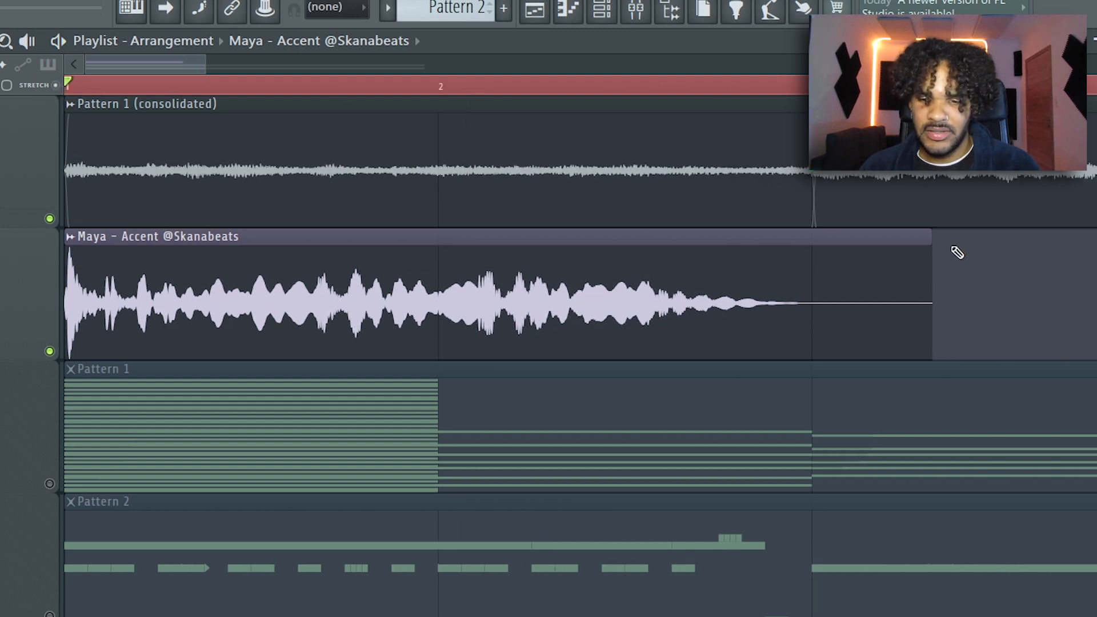
drag(970, 237, 993, 235)
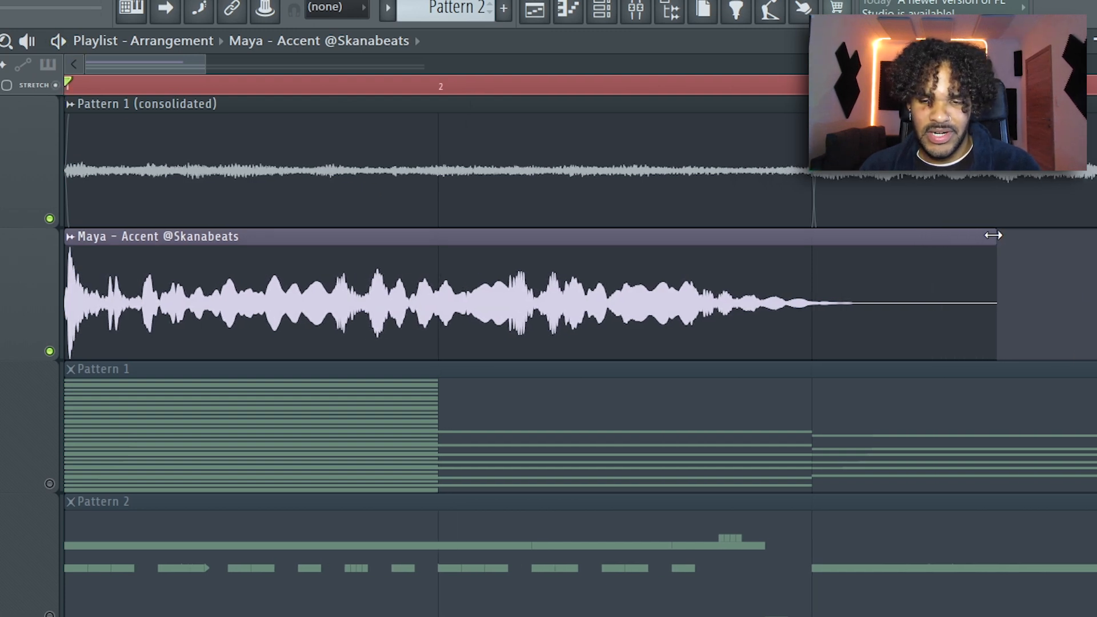
key(space)
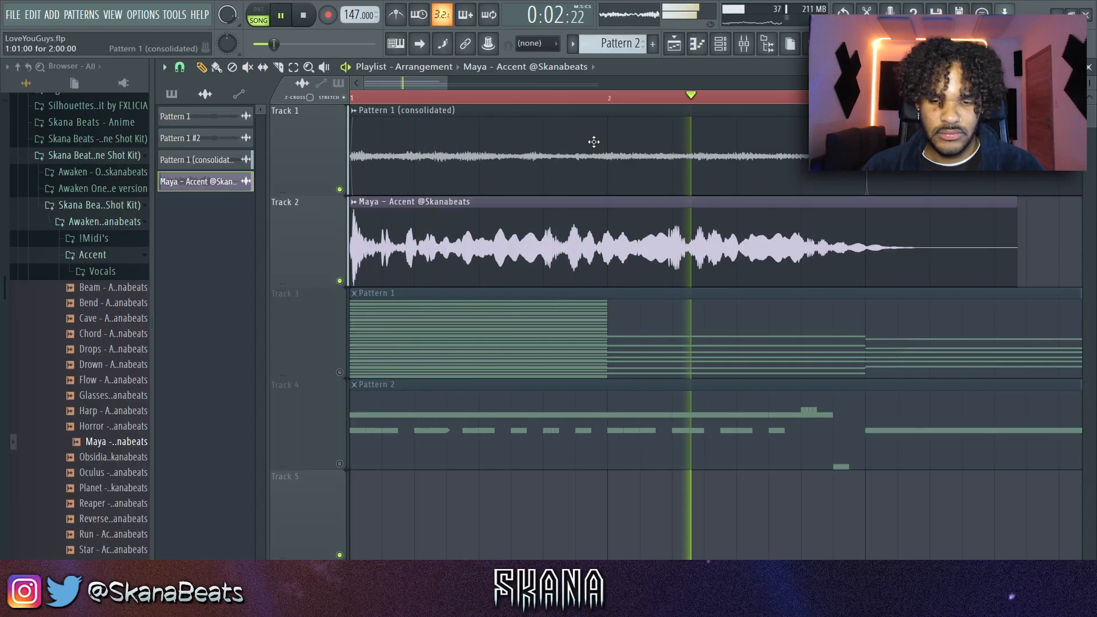
scroll(624, 184, down, 4)
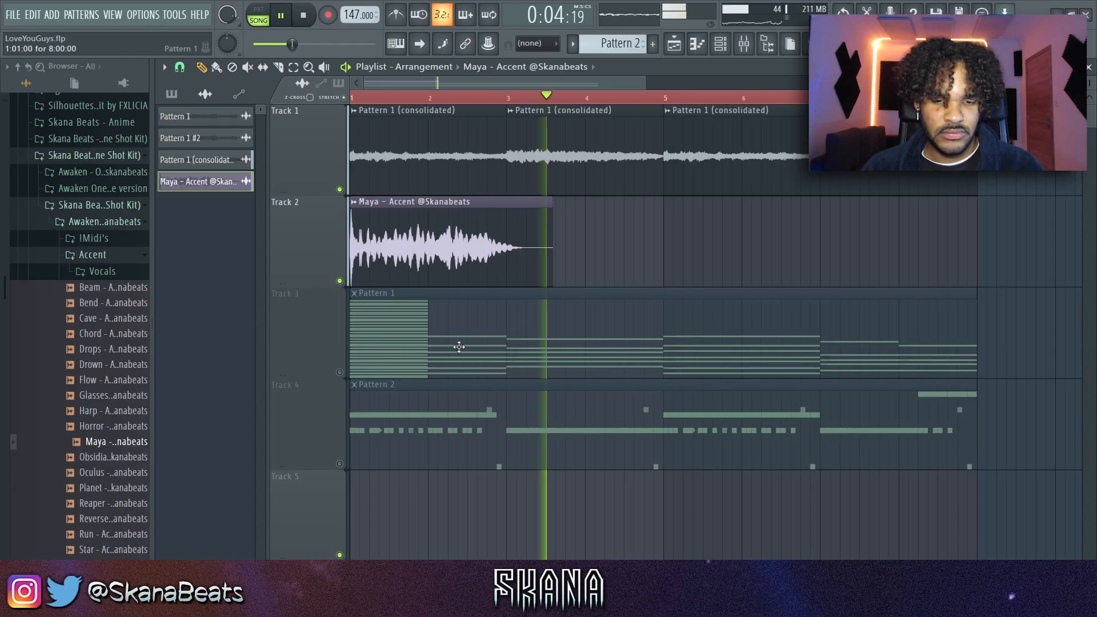
click(656, 228)
key(ctrl+s)
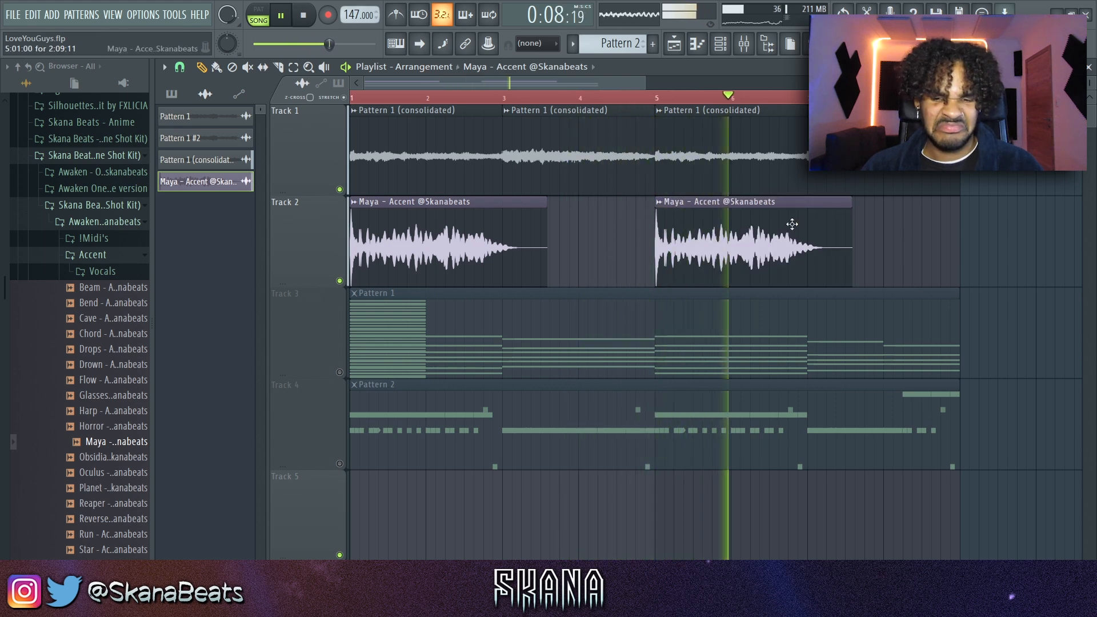
key(F9)
click(906, 309)
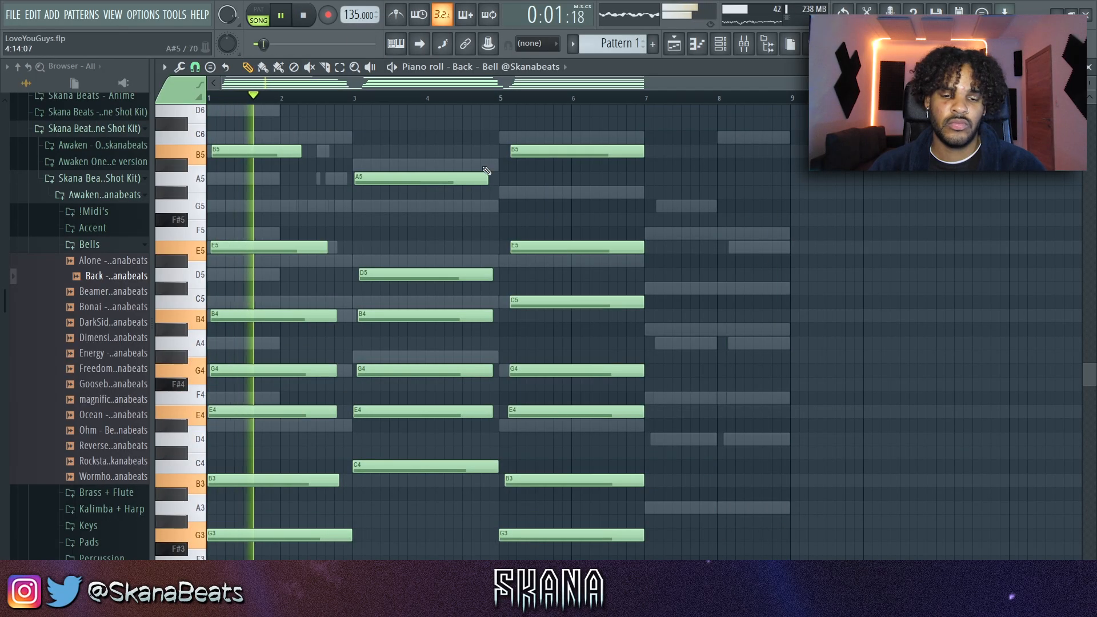
Copy the Back - Bell chord from bars 3 and 4 to bars 7 and 8, and deselect it.
drag(433, 147, 723, 468)
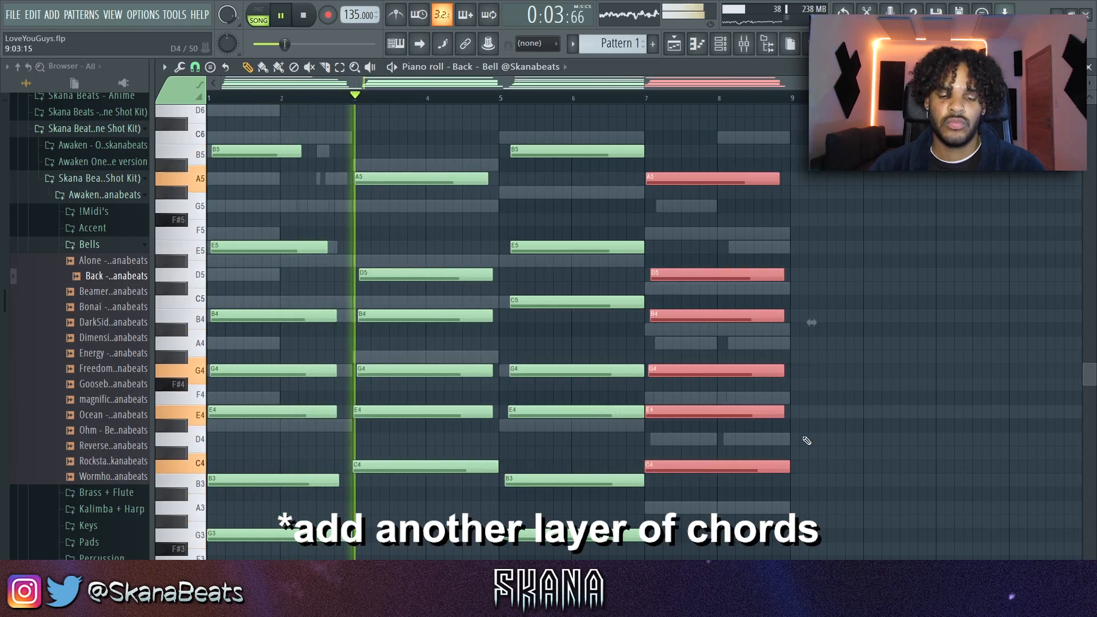
ctrl+click(834, 393)
scroll(653, 285, up, 2)
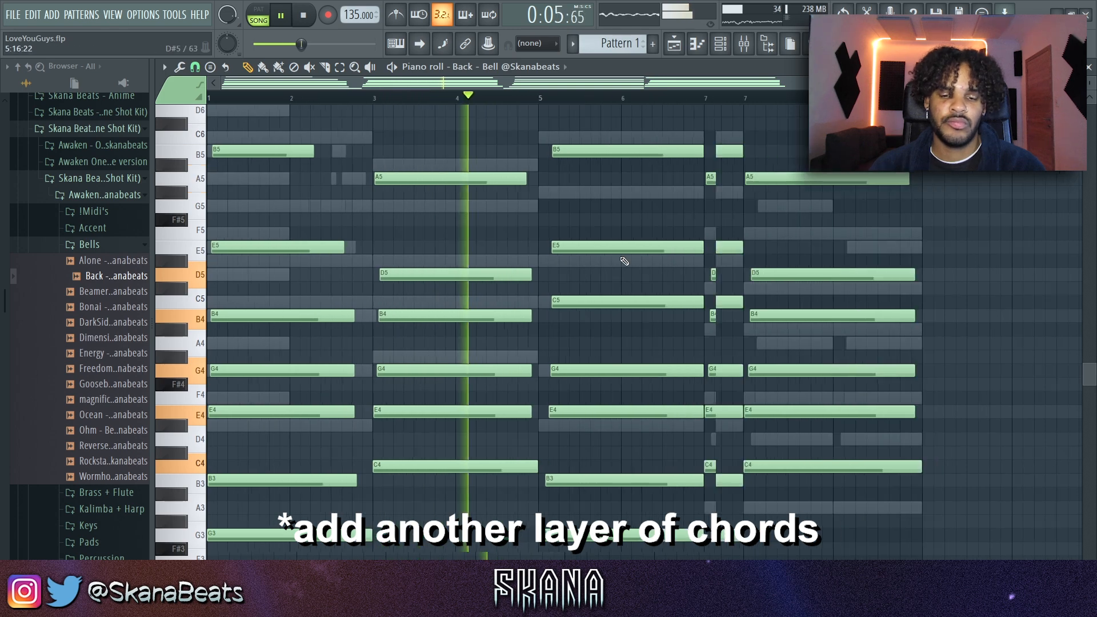
scroll(622, 259, down, 1)
Route the Back - Bell channel to mixer track 4 and restart playback.
click(720, 43)
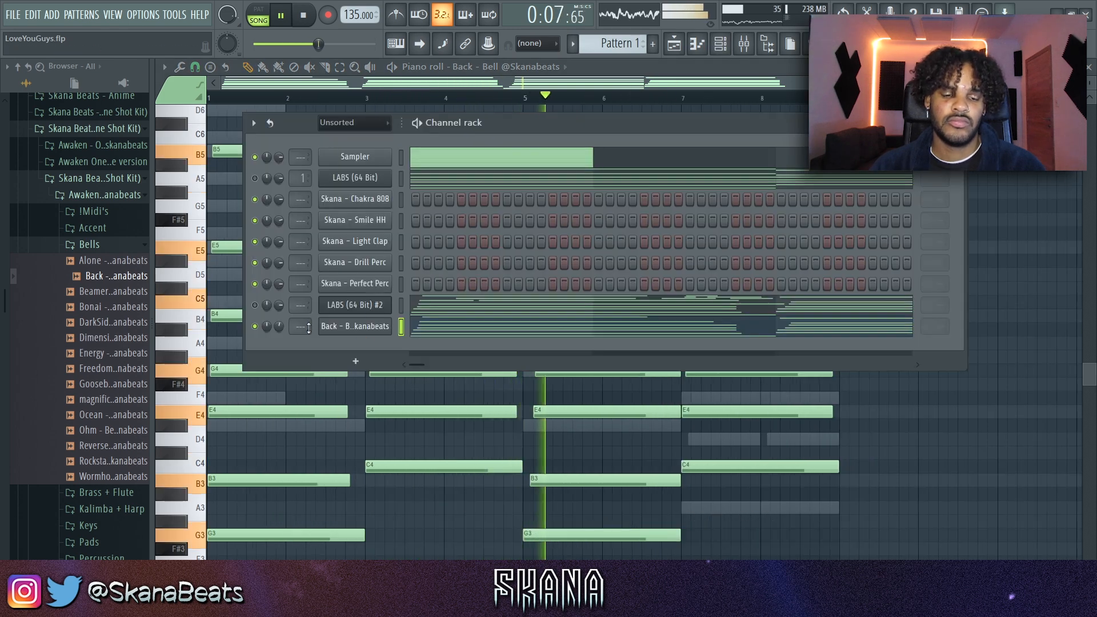
drag(305, 325, 305, 320)
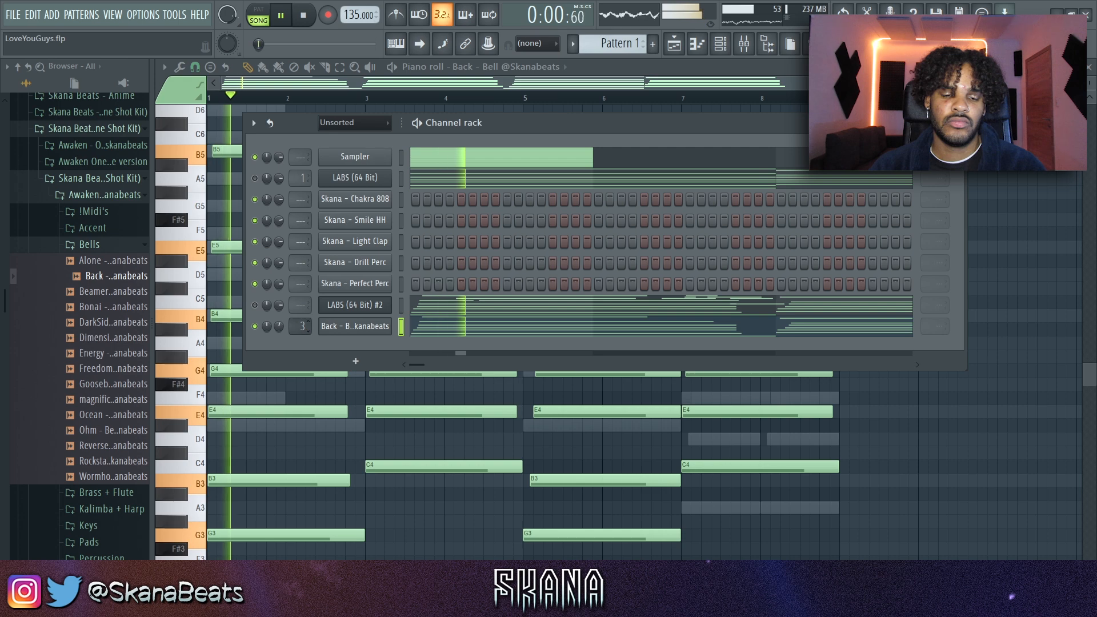
key(space)
key(space)
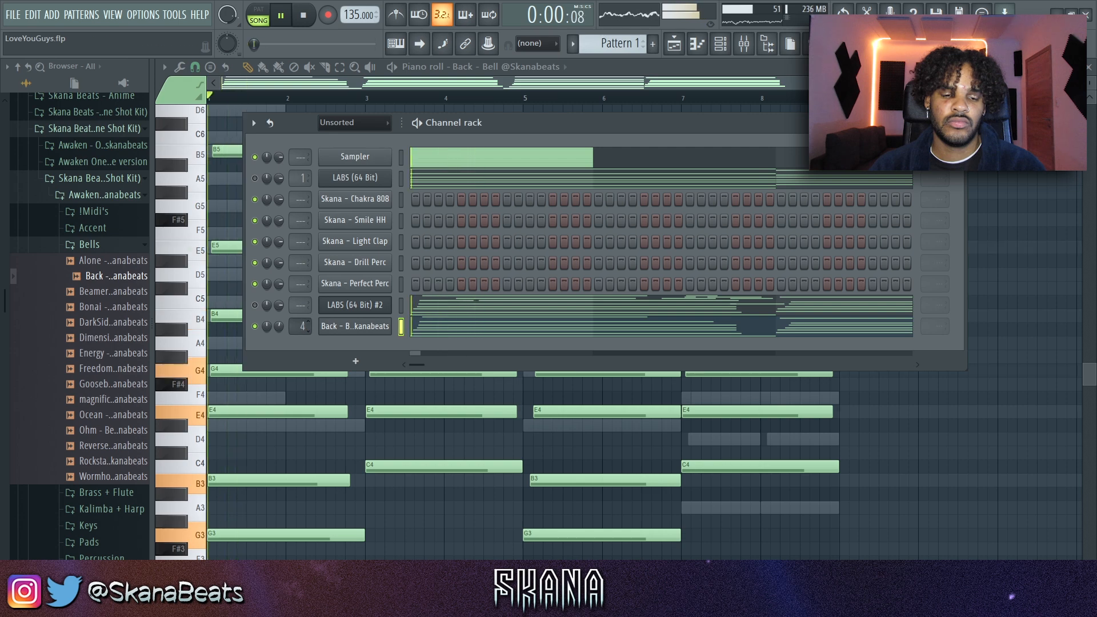
Save the mixer track state of Insert 1 to reuse its effects chain.
click(725, 48)
click(744, 43)
right_click(288, 185)
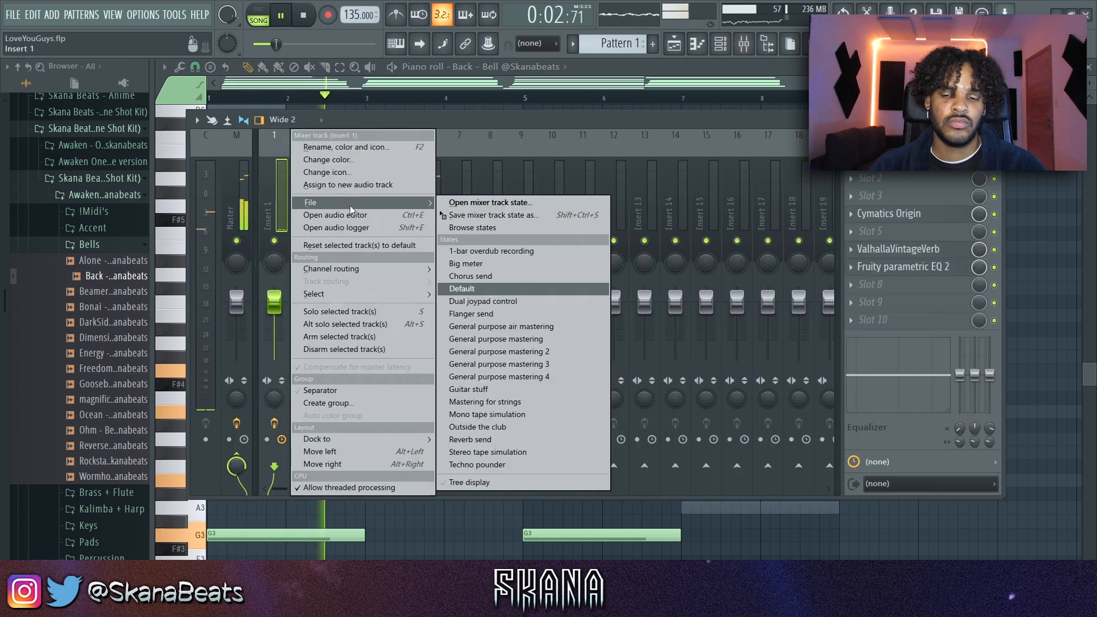
click(452, 217)
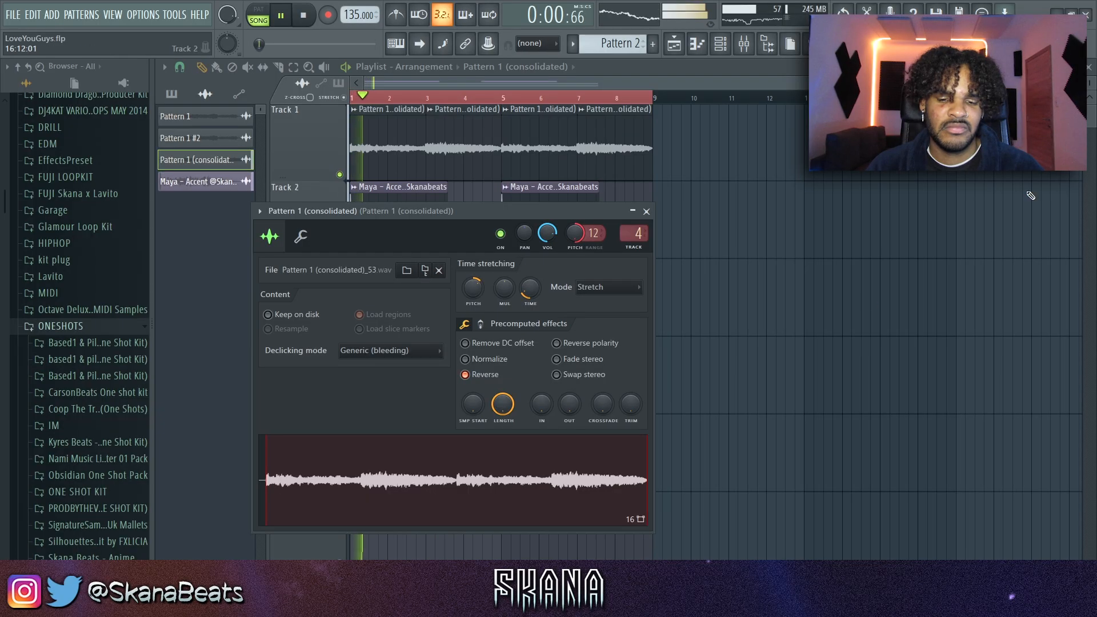
Close the consolidated sample's settings, then check and close the Fruity parametric EQ 2 on Insert 6.
key(Escape)
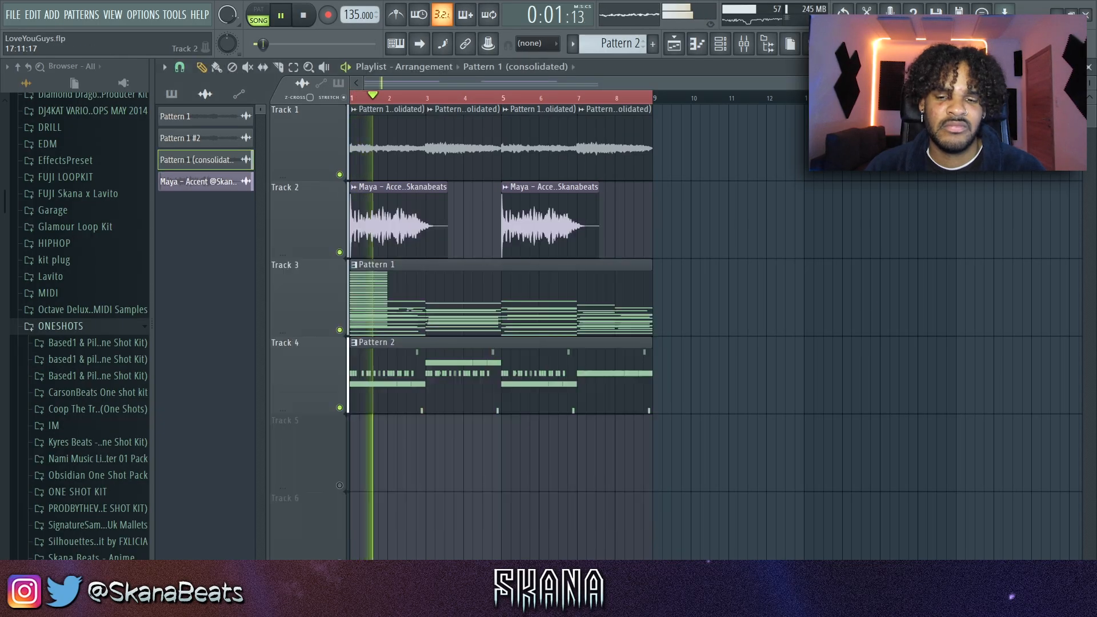
click(742, 48)
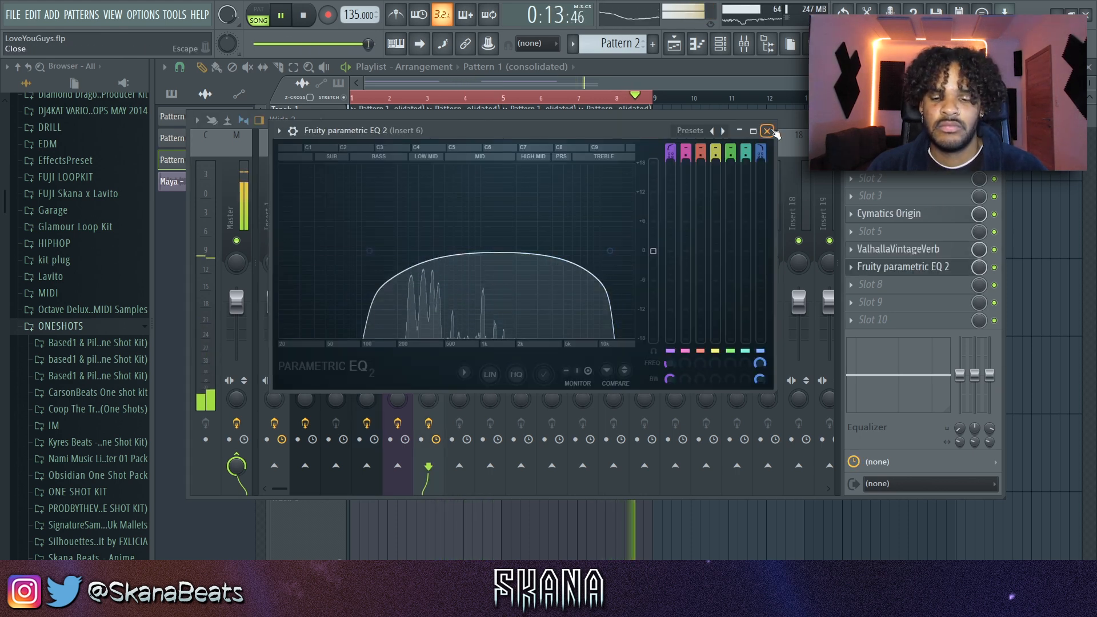
click(768, 131)
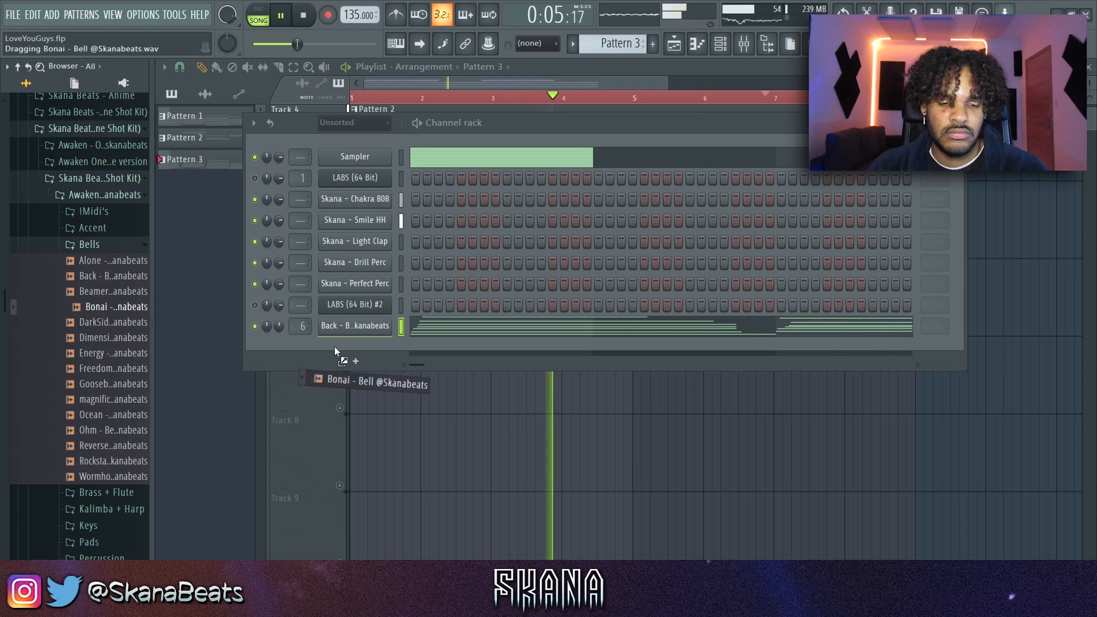
Add the Bonai - Bell sample as a new channel with the Back - Bell chord notes, and open its piano roll.
drag(335, 347, 406, 333)
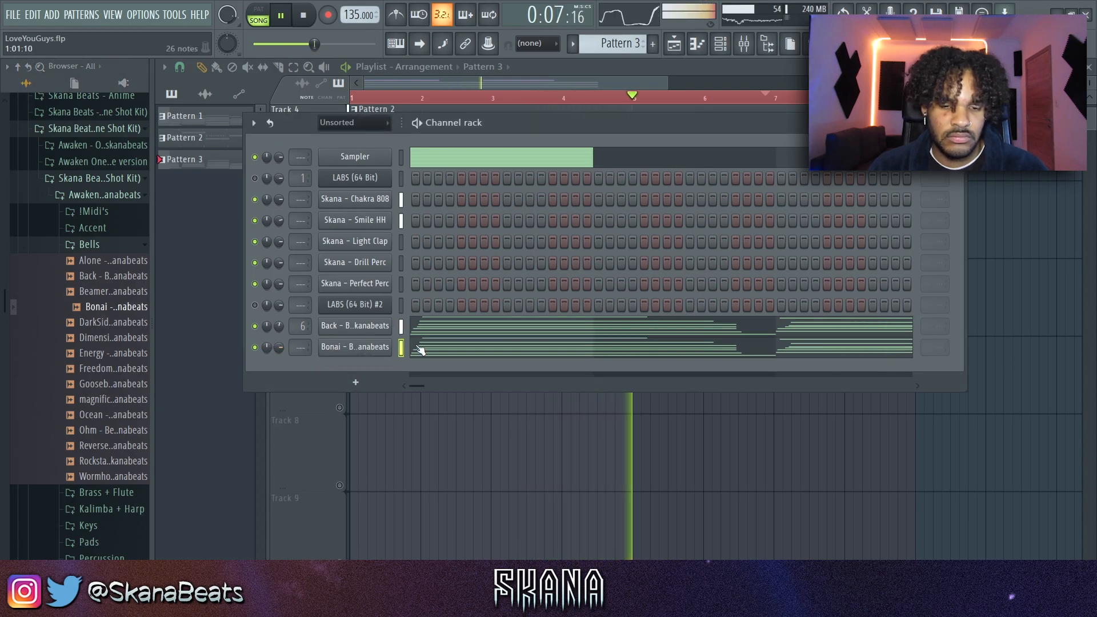
click(415, 347)
click(306, 15)
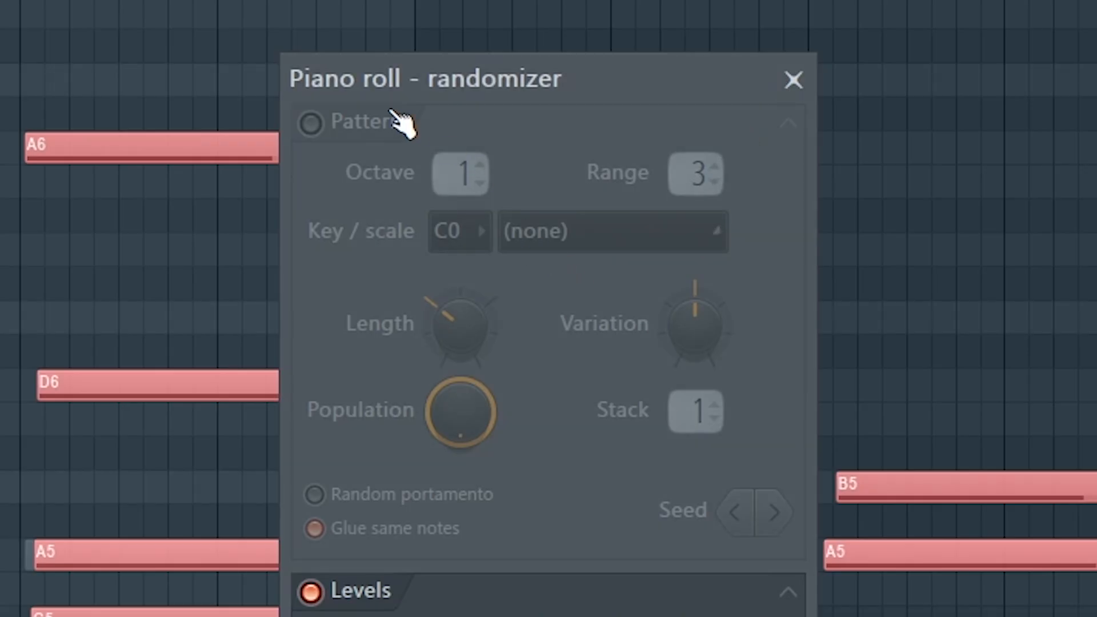
Generate a random Bonai - Bell note pattern in E minor with octave 5 and range 2, adjusting stack and population.
click(343, 122)
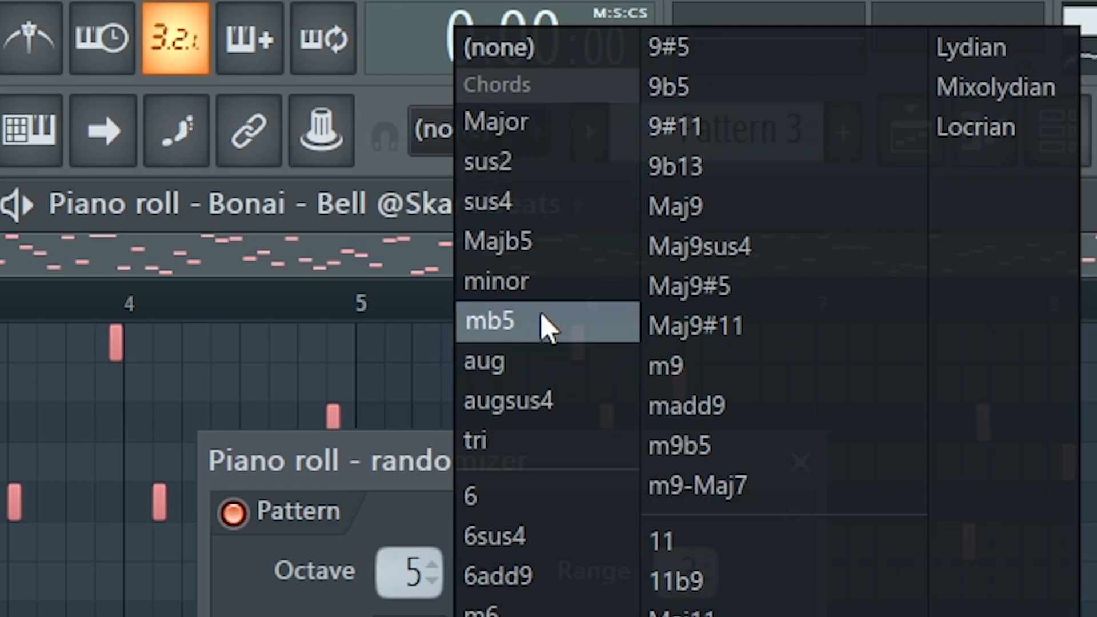
click(503, 281)
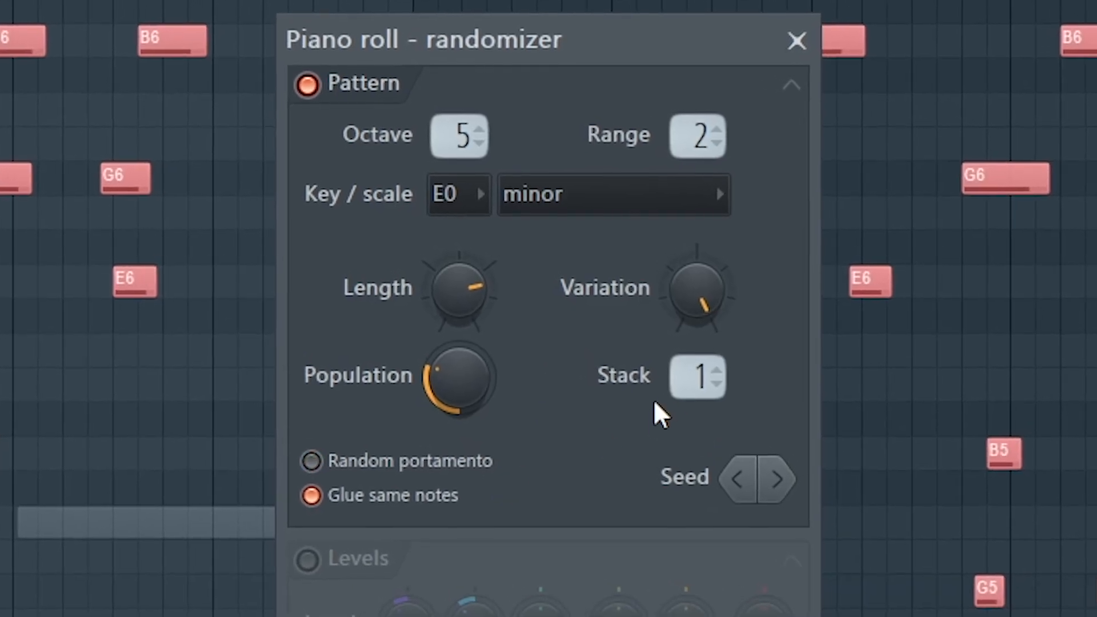
drag(701, 377, 700, 365)
drag(459, 377, 460, 375)
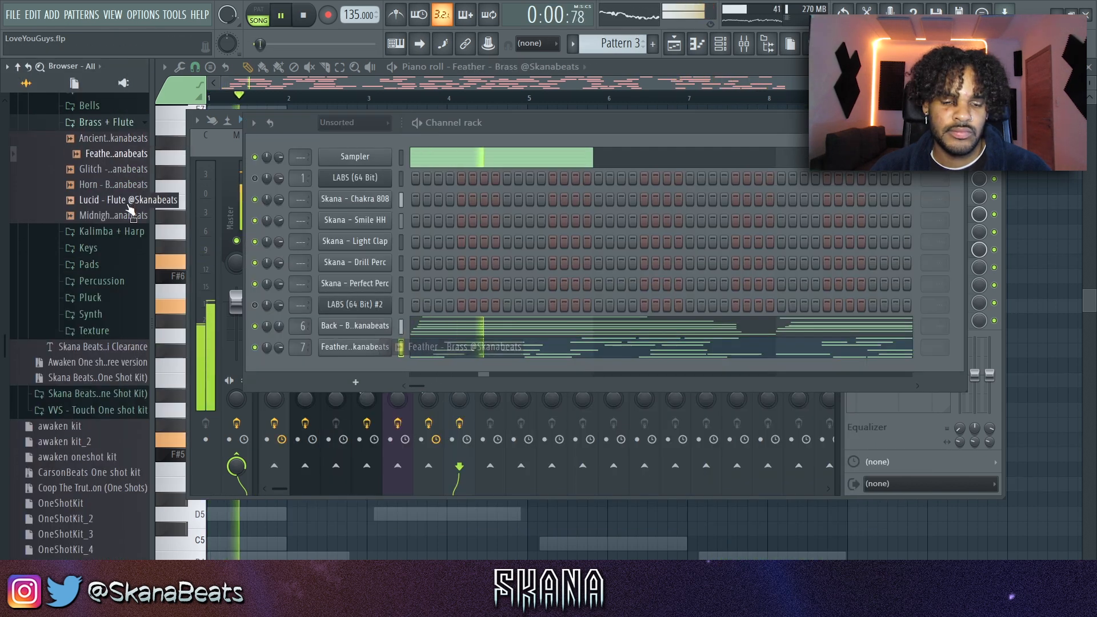
Replace the Feather - Brass notes in bars 5 and 6 with a copy of the phrase from bars 1 and 2.
click(959, 123)
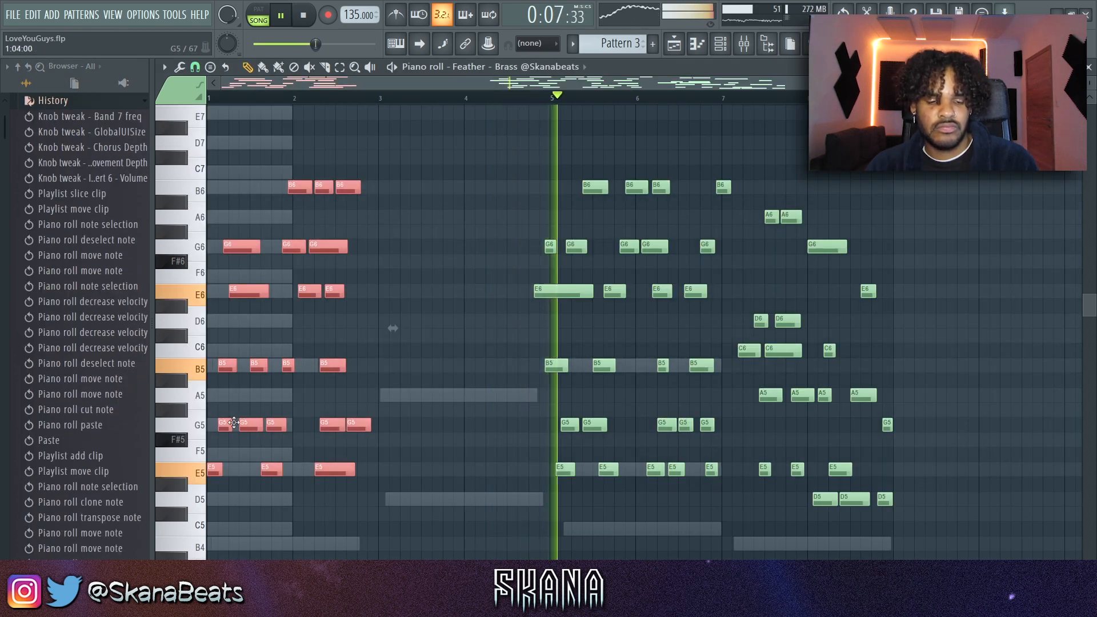
drag(569, 491, 708, 162)
key(Delete)
mouse_move(563, 150)
mouse_down()
mouse_move(380, 480)
mouse_move(381, 468)
mouse_move(555, 466)
mouse_up()
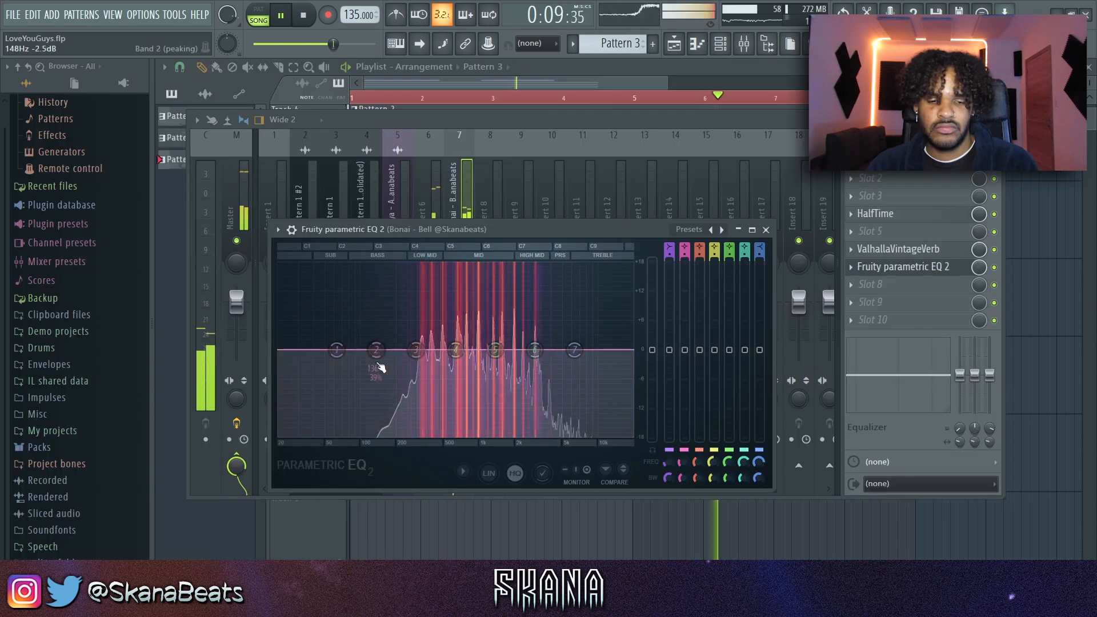
On mixer track 7's parametric EQ, set band 1 to -18 dB at 278 Hz, cut the highs and lower the main level; open ValhallaVintageVerb.
drag(337, 350, 413, 438)
drag(574, 350, 542, 430)
drag(652, 350, 652, 383)
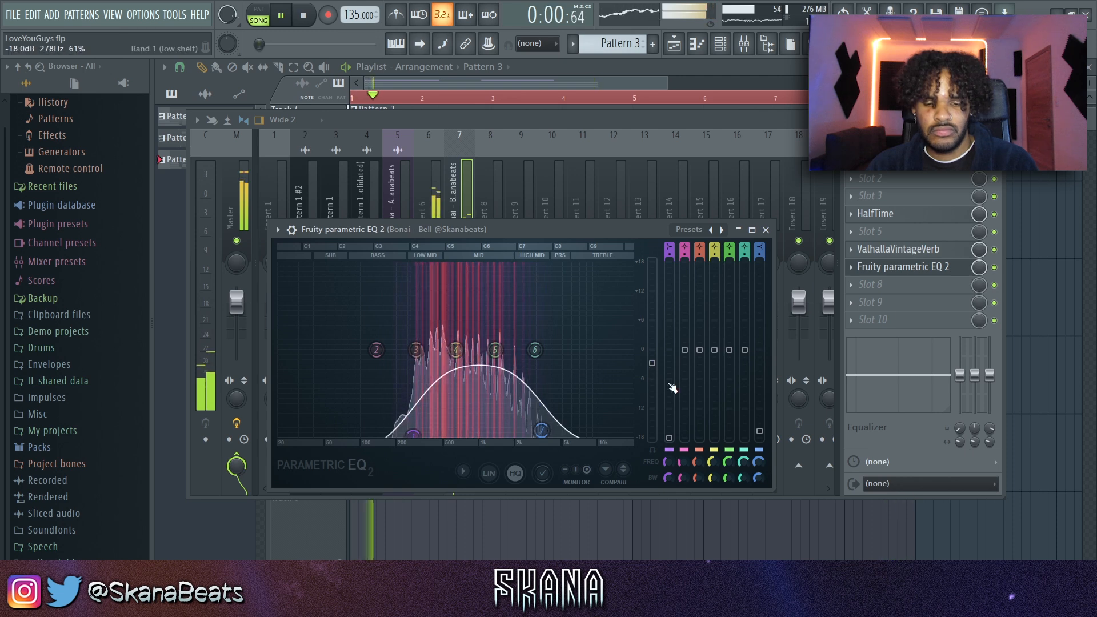
click(894, 252)
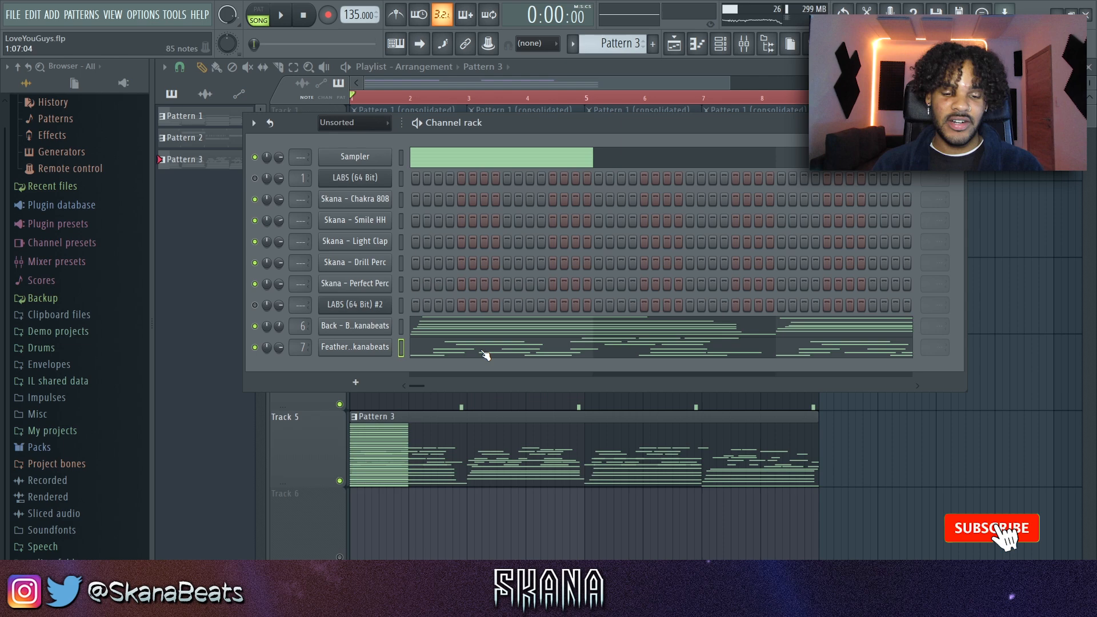
Compare the Feather - Brass melody with the Back - Bell chord notes and examine the piano roll randomizer's Pattern settings.
click(484, 355)
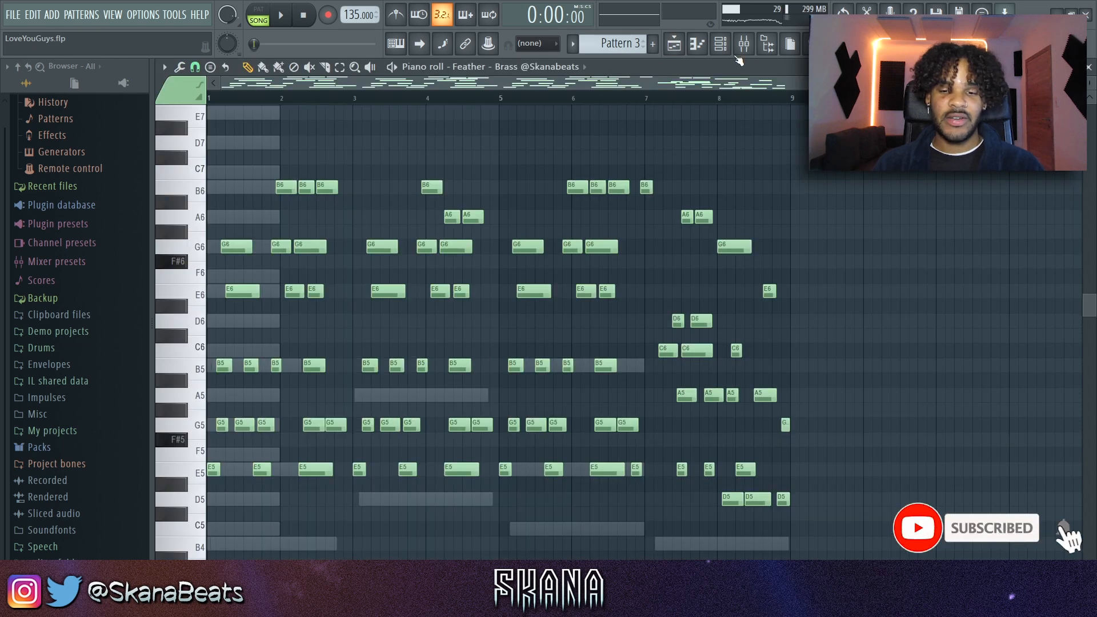
click(721, 43)
click(525, 325)
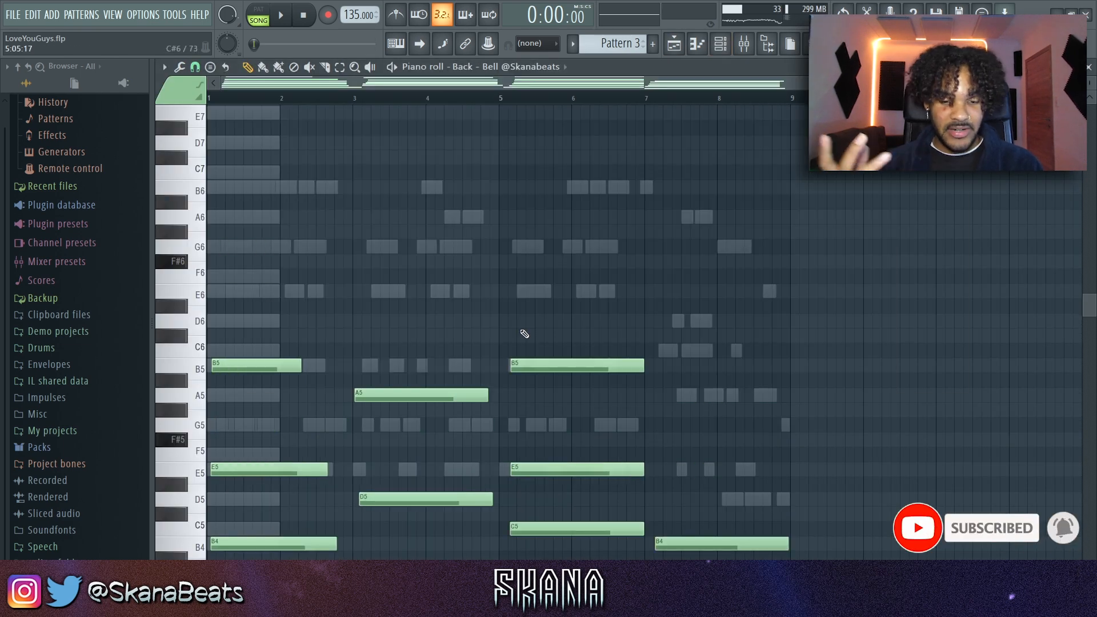
scroll(518, 328, down, 5)
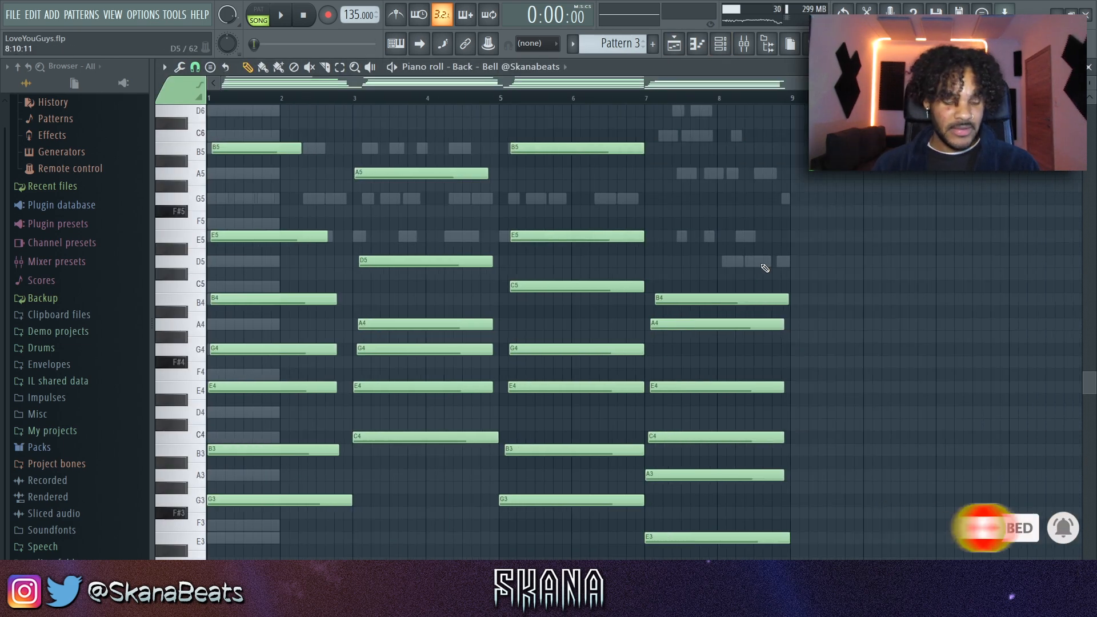
key(alt+r)
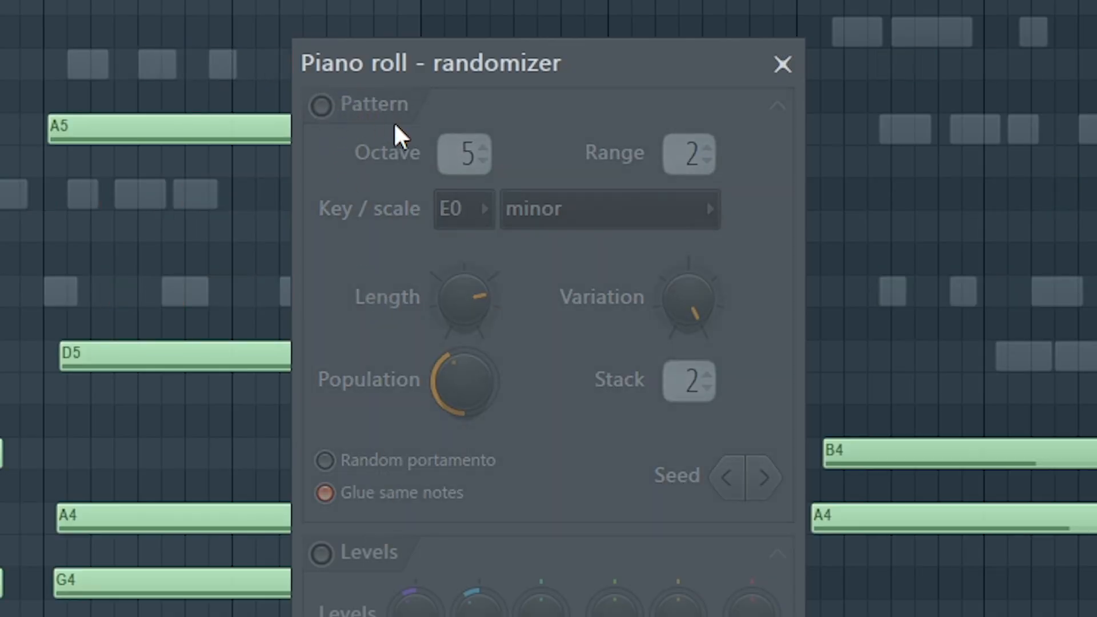
click(341, 110)
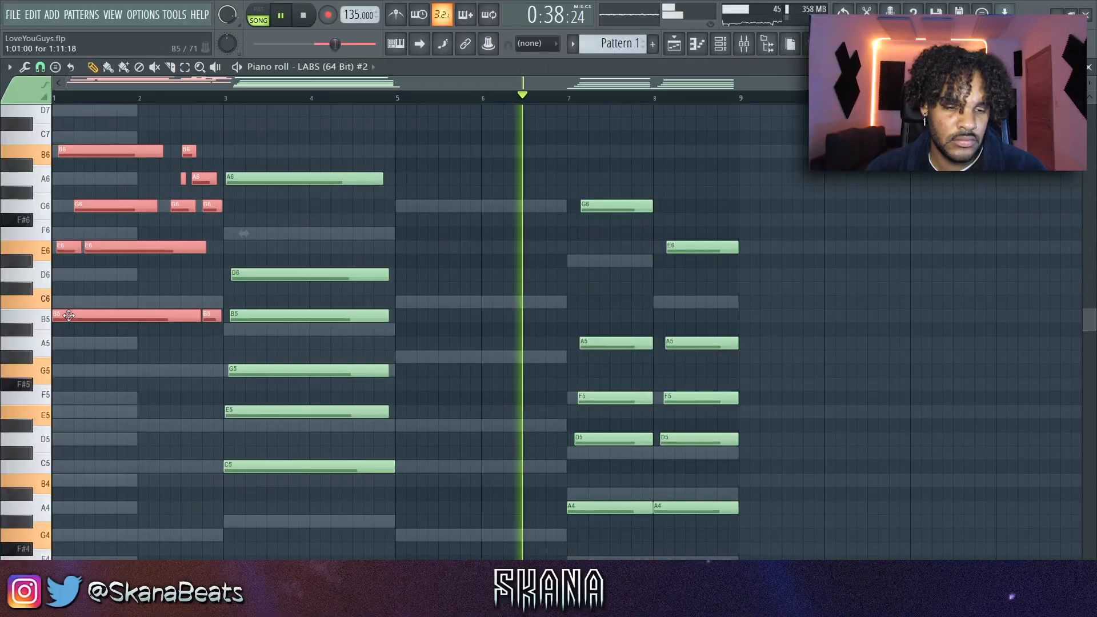
Copy the LABS (64 Bit) #2 phrase from bars 1 and 2 into bars 5 and 6.
key(space)
drag(69, 316, 416, 313)
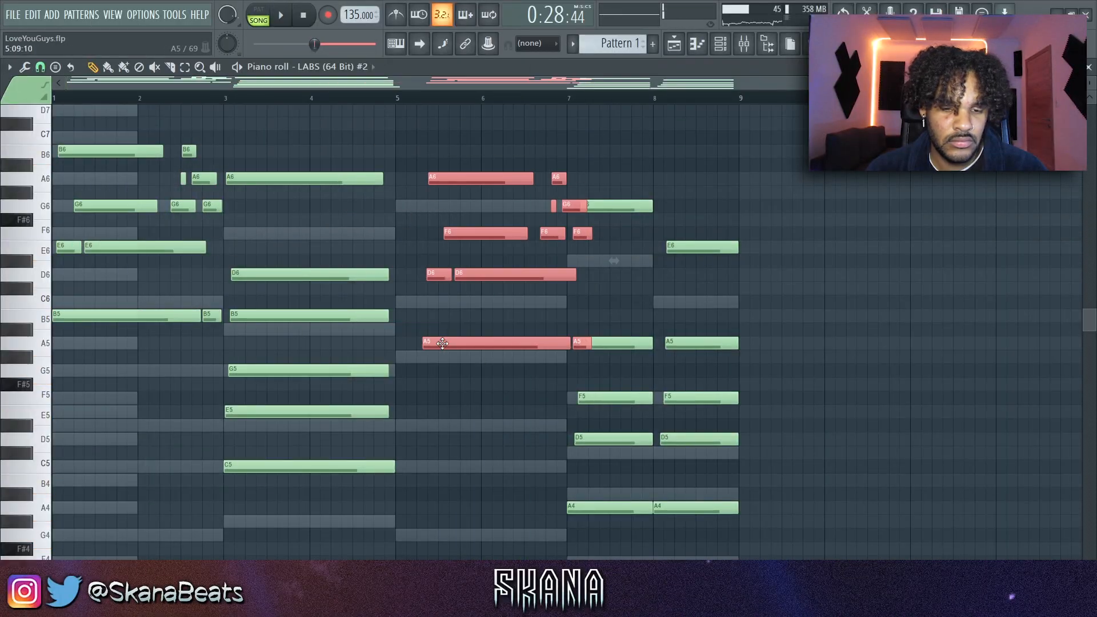
click(383, 98)
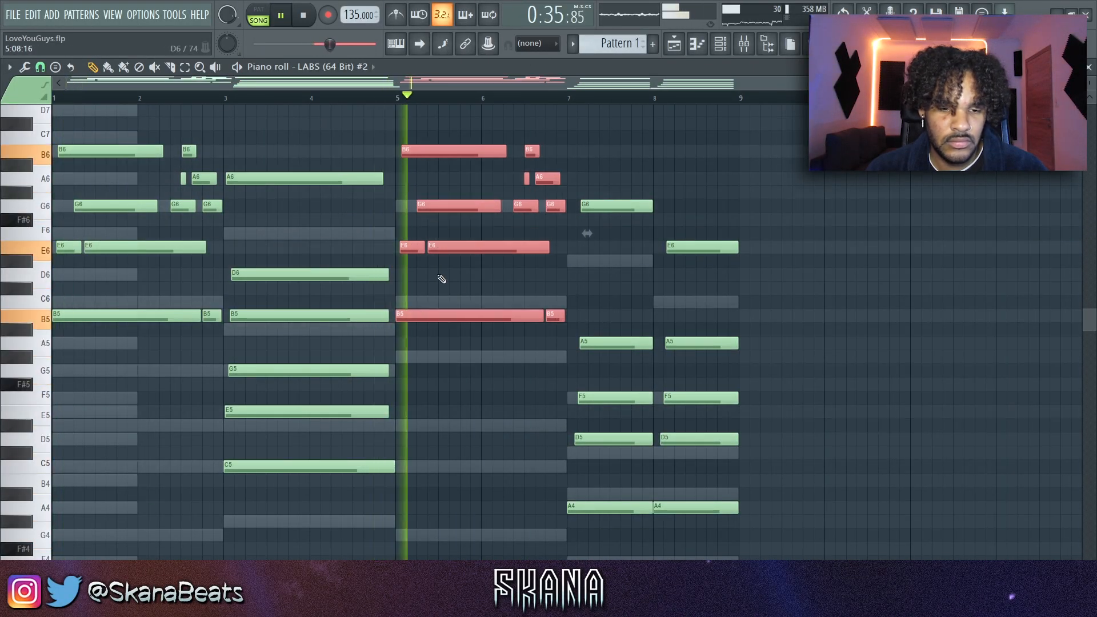
ctrl+click(576, 250)
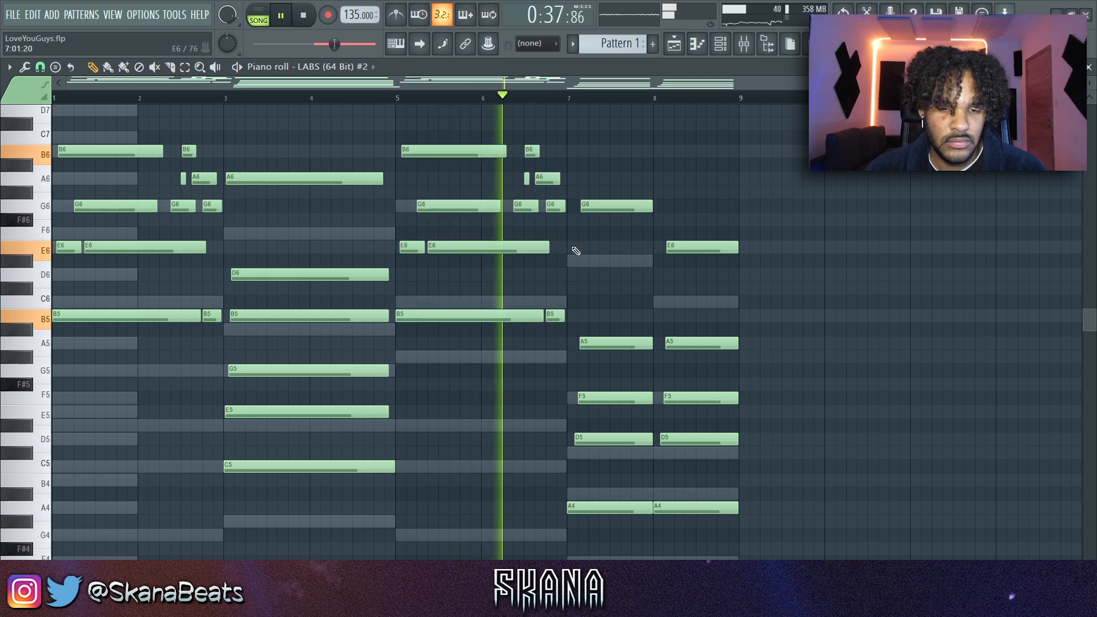
Raise the last A6 note in bar 6 to D7 and add a short B6 note at the end of that bar.
scroll(562, 215, up, 3)
key(space)
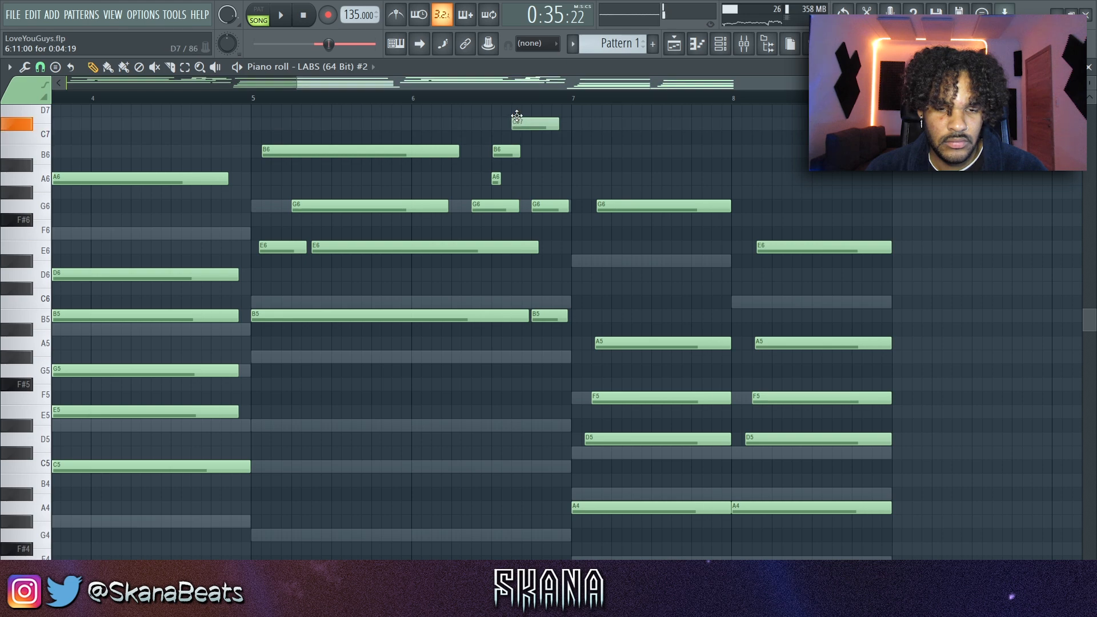
click(469, 101)
scroll(575, 180, down, 3)
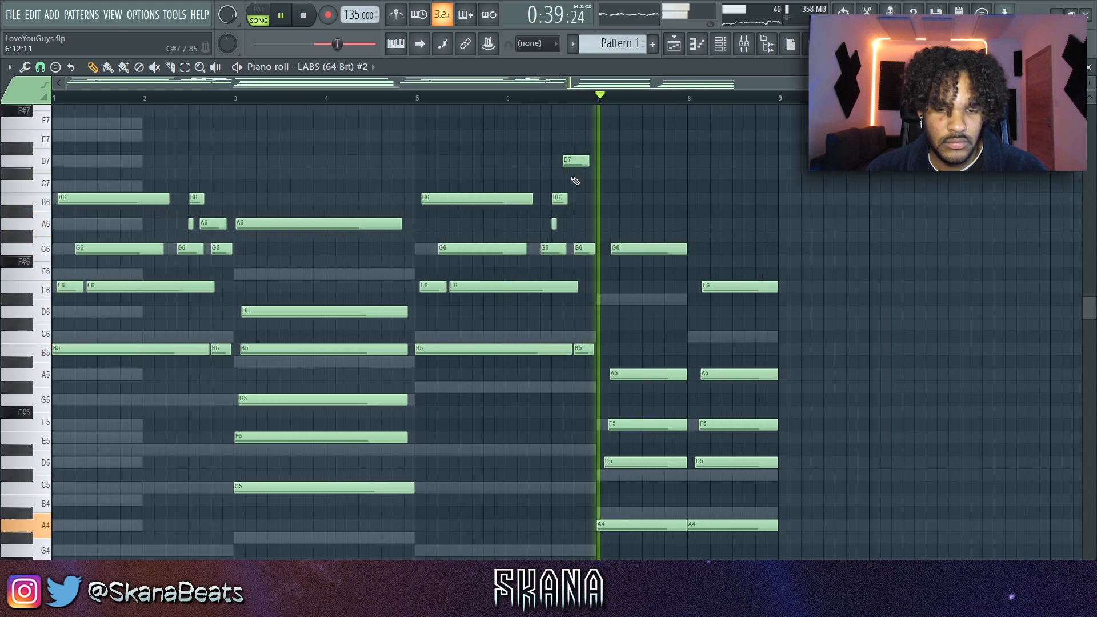
key(space)
drag(571, 182, 590, 202)
key(space)
key(space)
Replace the LABS (64 Bit) #2 chords in bars 7 and 8 with a copy of the chord from bars 3 and 4.
key(space)
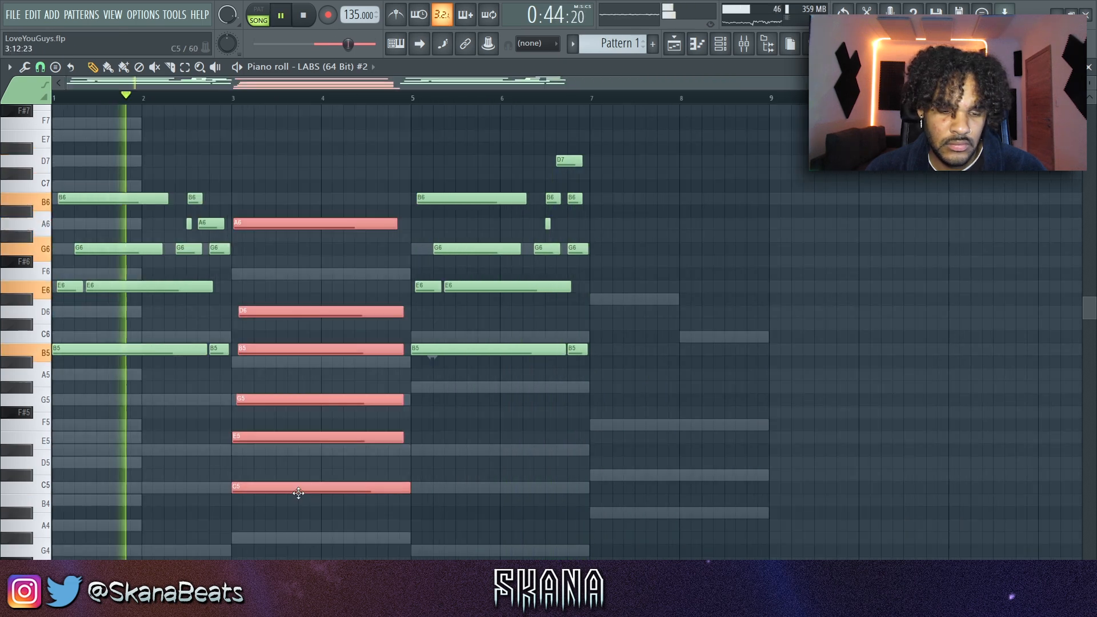
drag(283, 488, 641, 489)
click(918, 321)
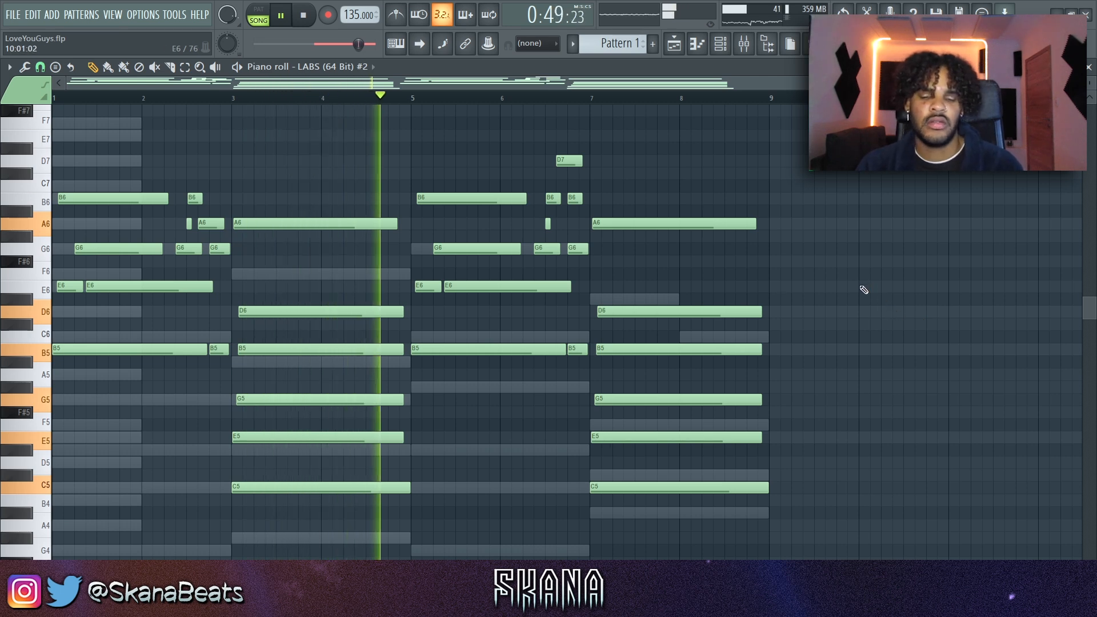
Delete the two Pattern 1 clips from playlist track 5 and save the project.
click(721, 44)
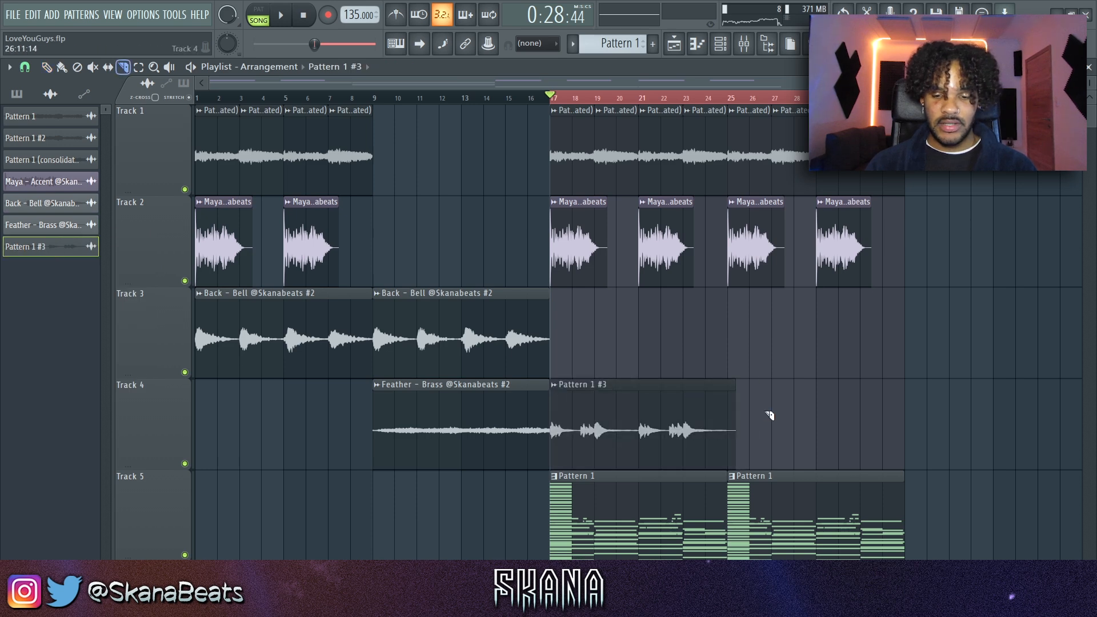
key(p)
right_click(752, 519)
right_click(711, 514)
key(ctrl+s)
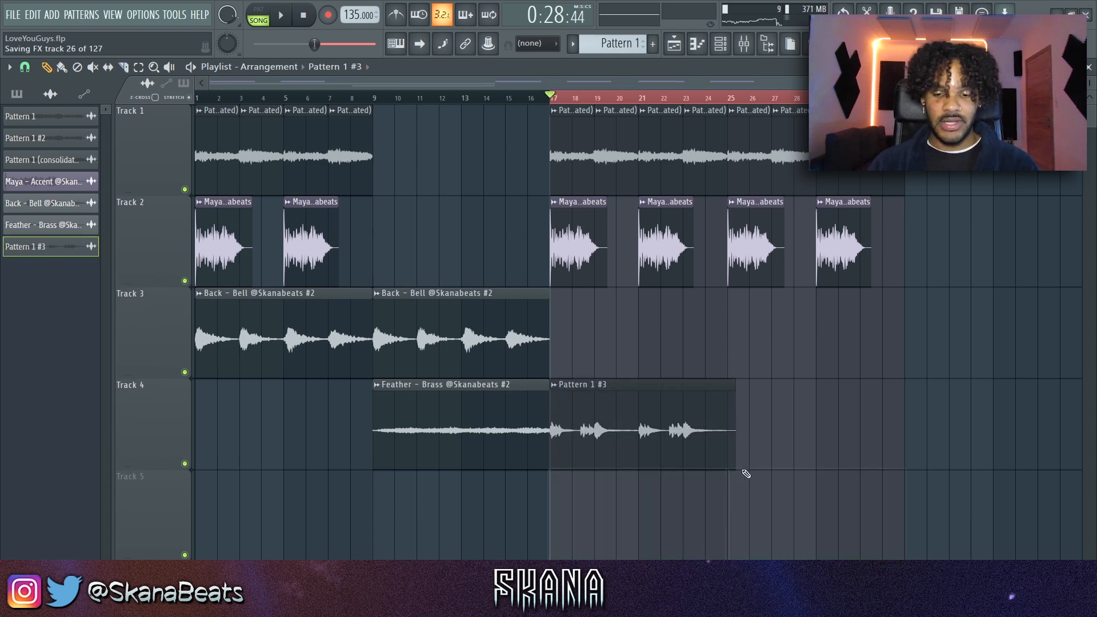
Move the Pattern 1 #3 audio clip to track 5 at bar 17 and change its time stretching mode.
drag(663, 437, 685, 528)
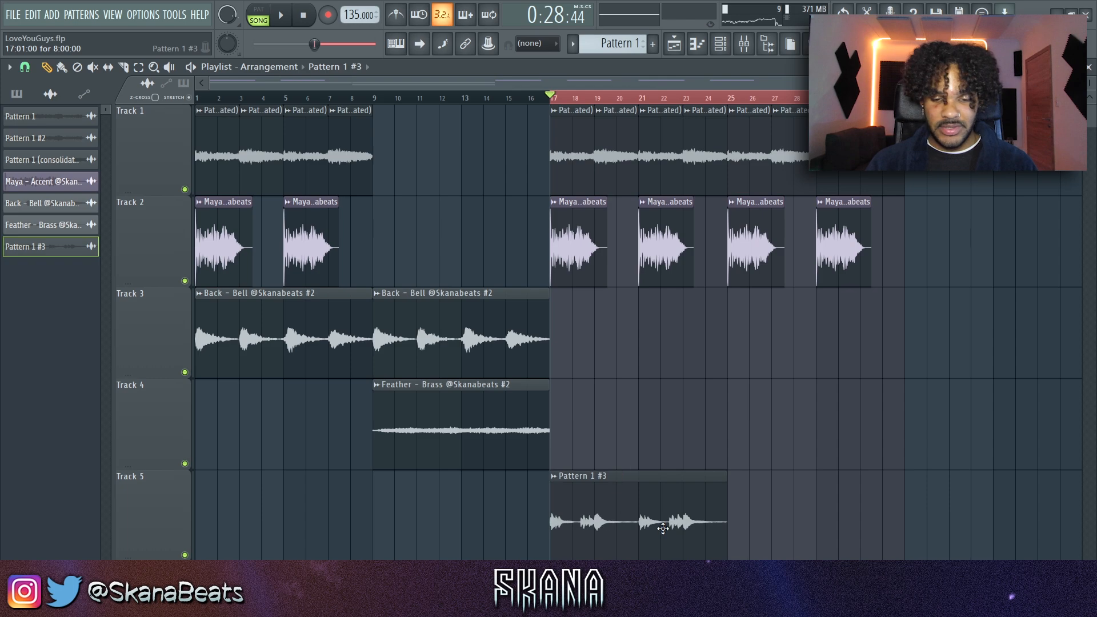
double_click(663, 529)
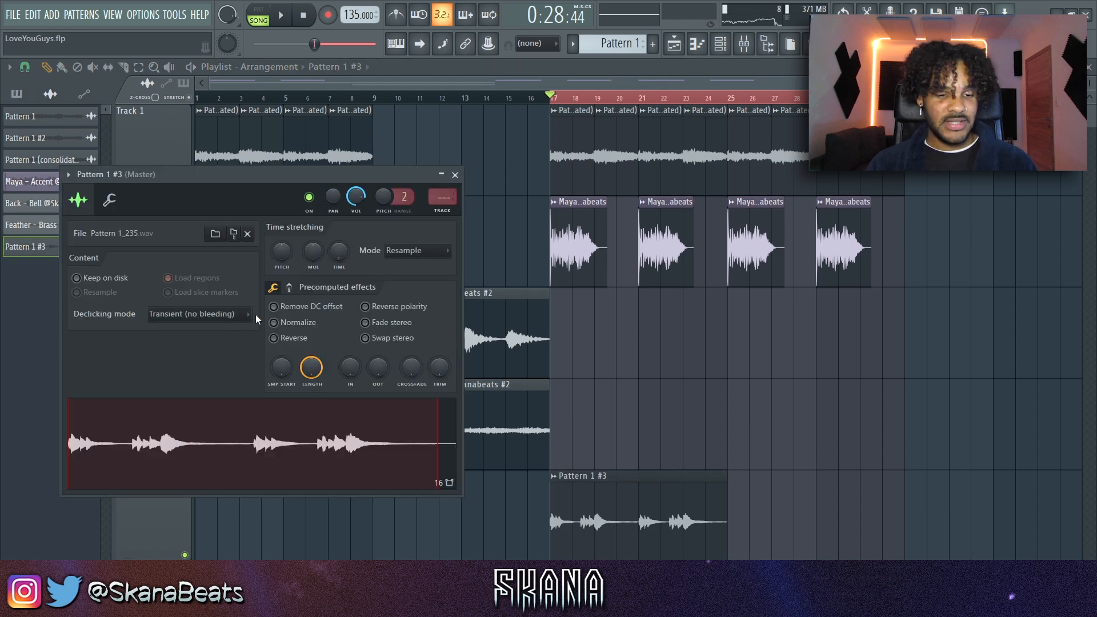
click(416, 255)
click(410, 285)
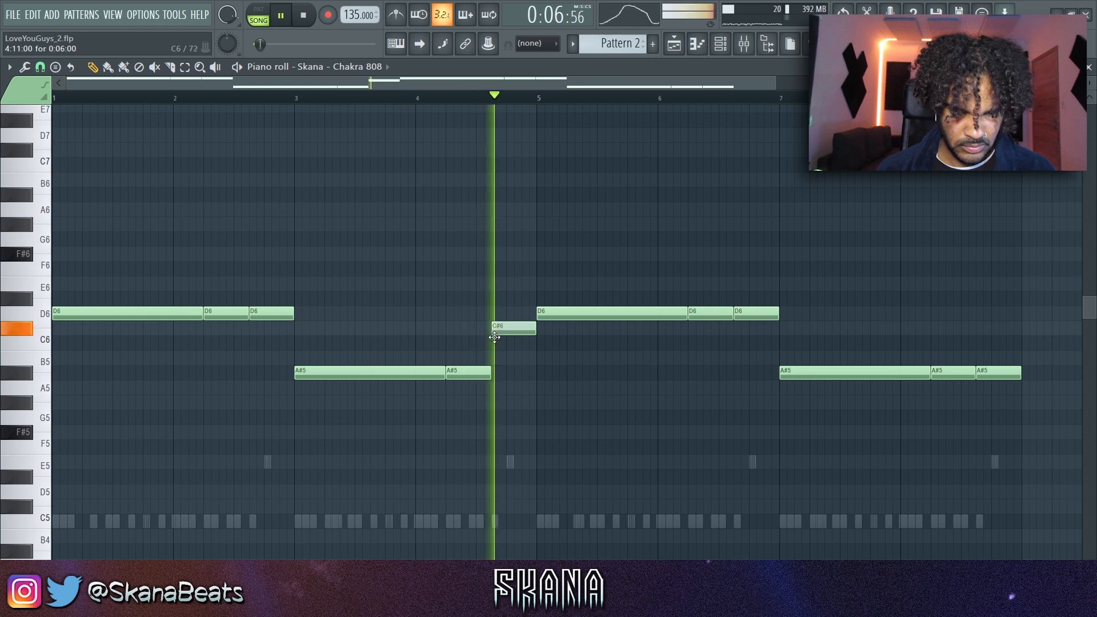
Lower the Chakra 808 note at the end of bar 4 to C6 and transpose the whole 808 line down one octave.
drag(495, 327, 495, 340)
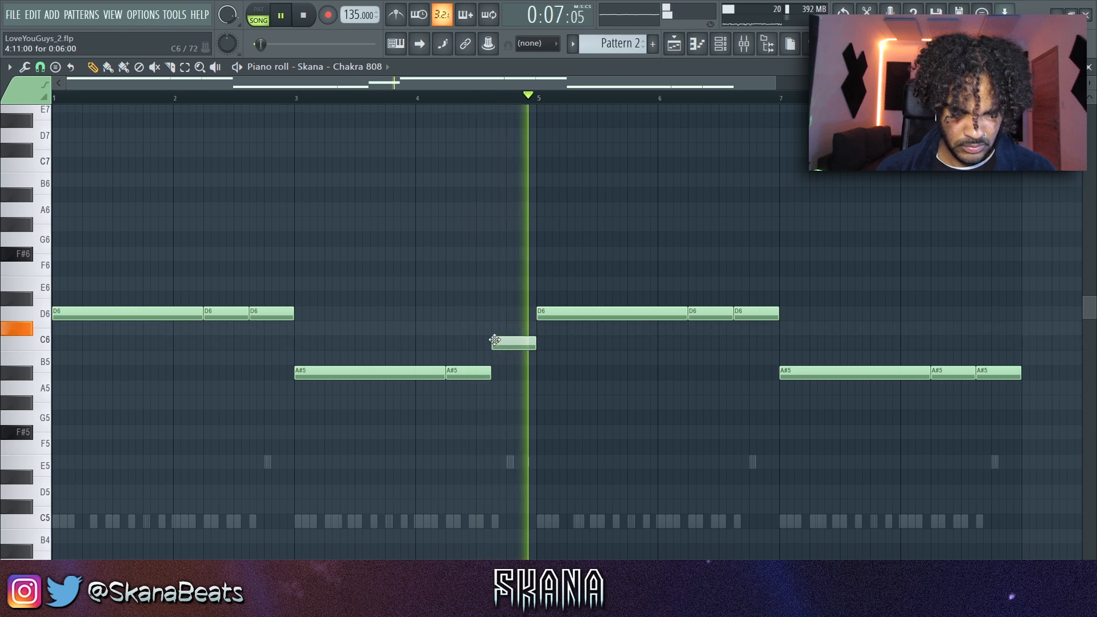
key(ctrl+Down)
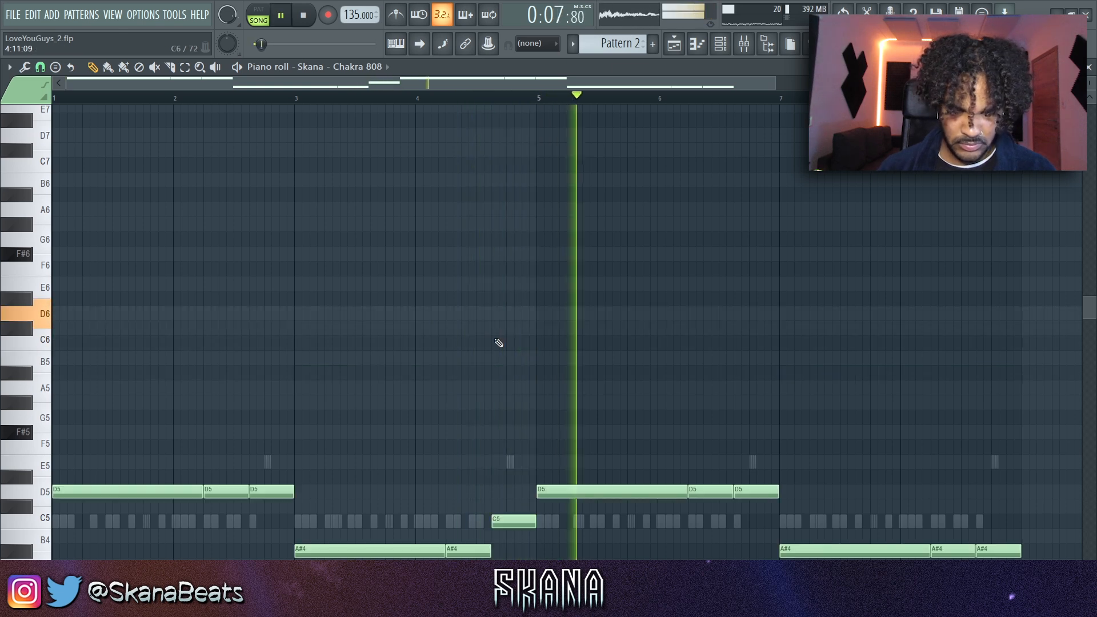
Replace the Chakra 808 notes in bars 5 to 8 with a copy of bars 1 to 4 and save the project.
scroll(562, 304, down, 4)
drag(481, 277, 744, 408)
key(Delete)
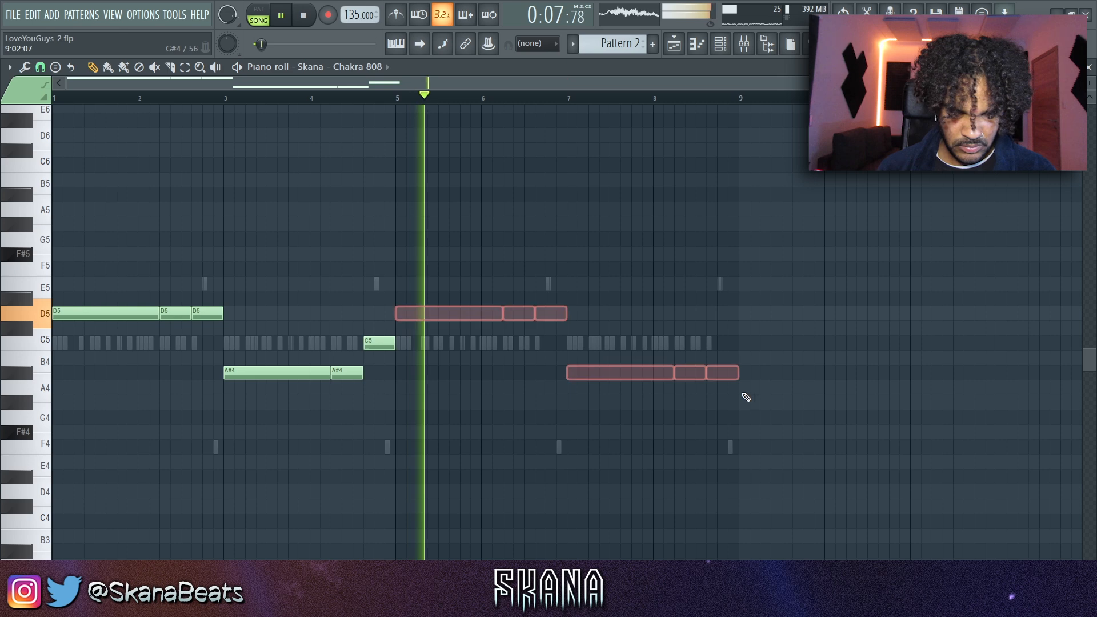
key(ctrl+z)
key(ctrl+z)
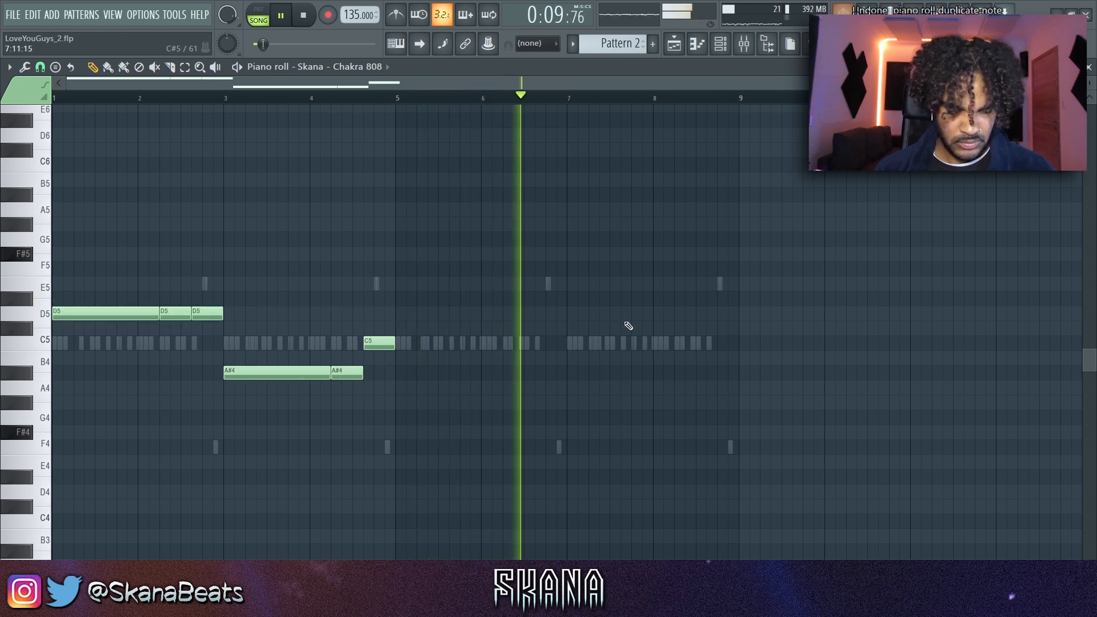
key(ctrl+v)
key(ctrl+d)
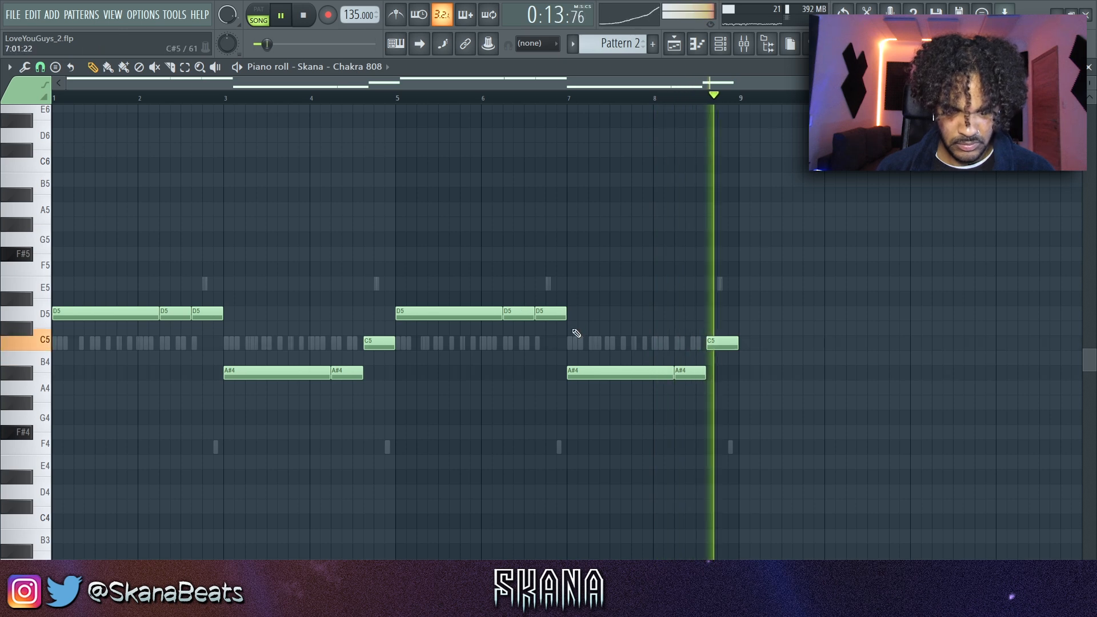
scroll(715, 299, up, 1)
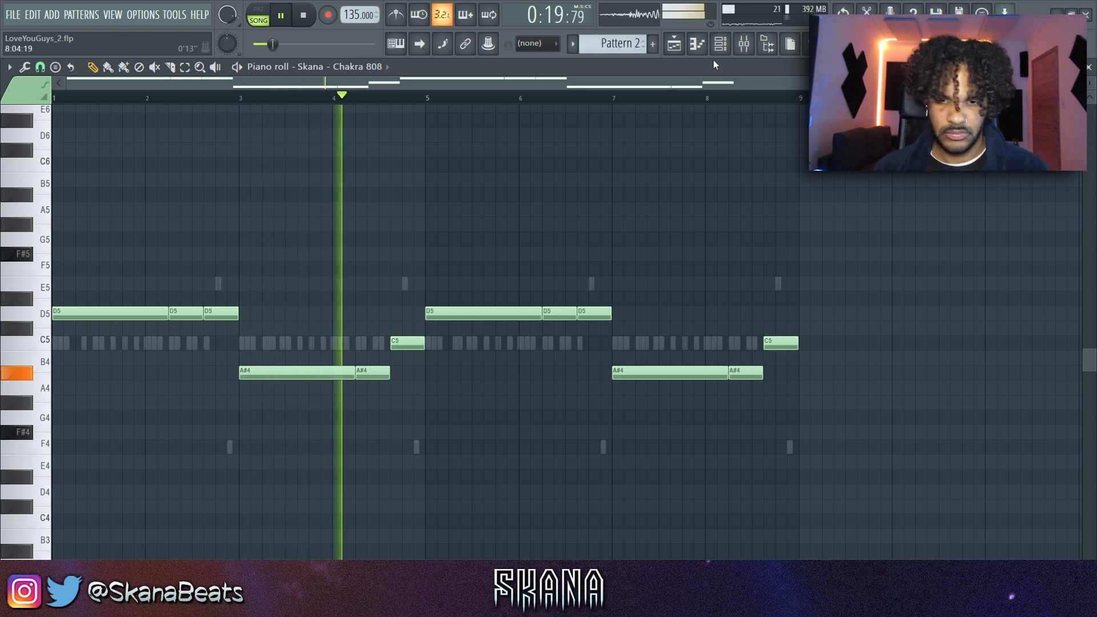
key(ctrl+s)
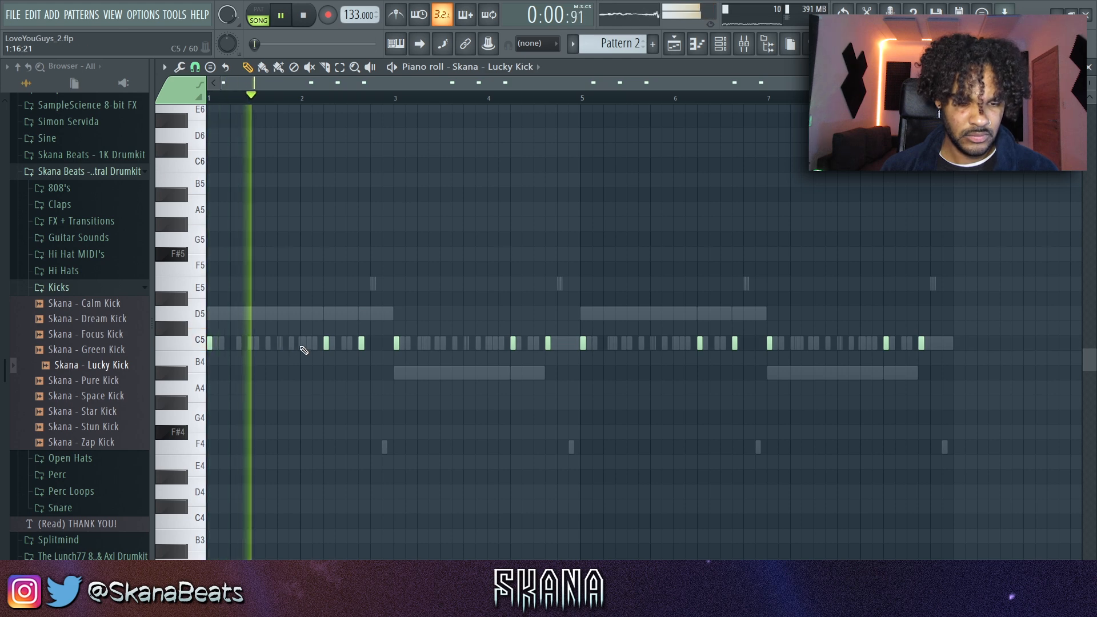
Add an extra Lucky Kick hit early in bars 2 and 4, then replace bars 5 to 8 with a copy of bars 1 to 4.
click(313, 342)
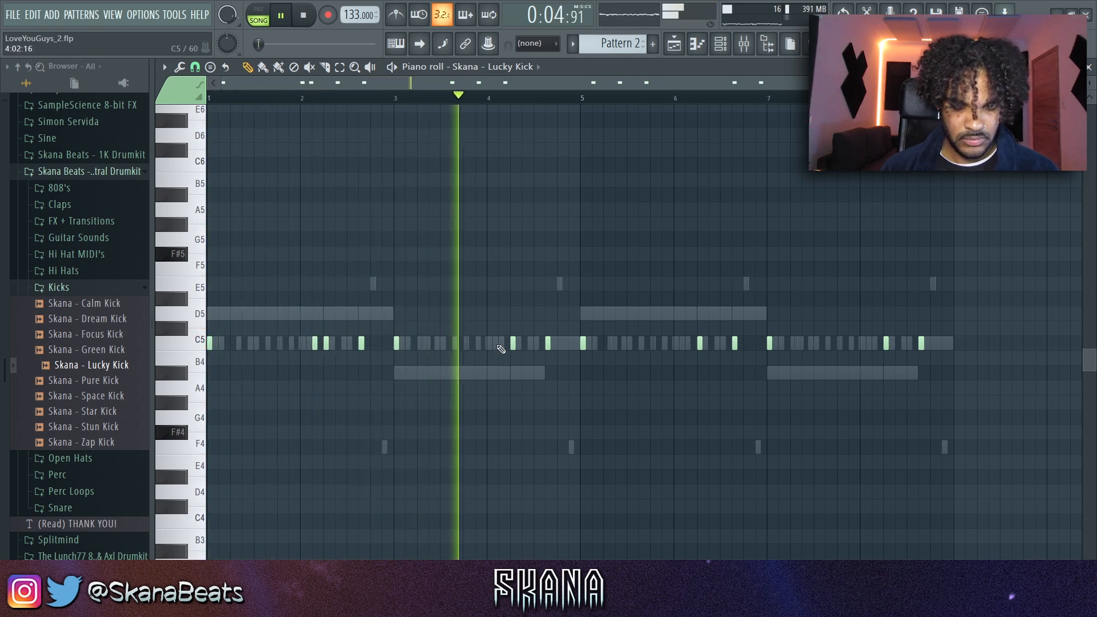
click(501, 344)
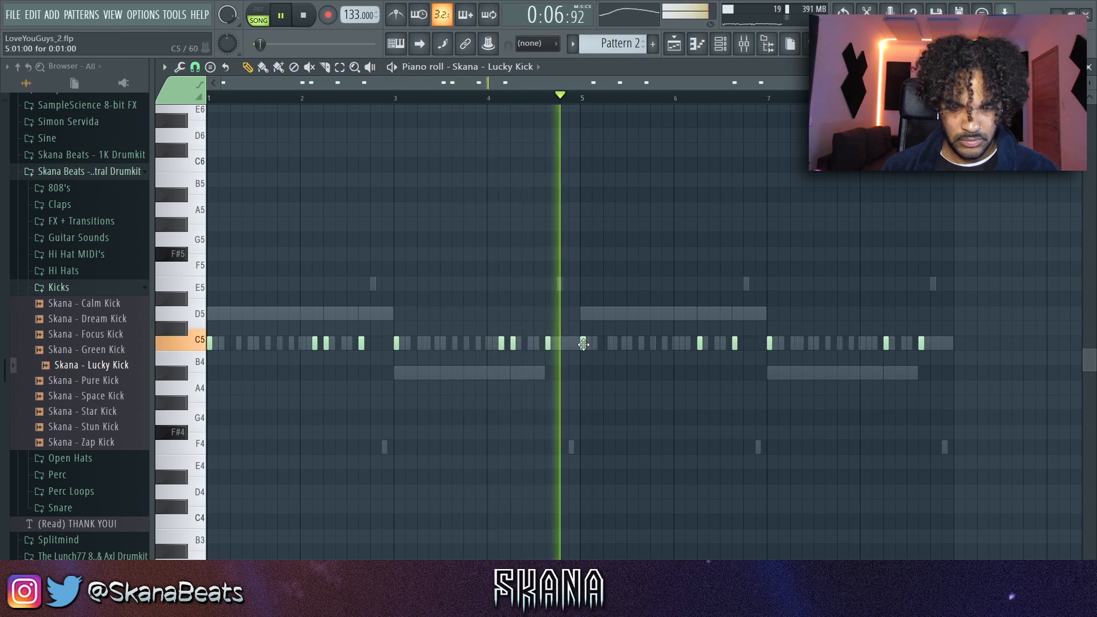
right_click(583, 344)
right_click(699, 343)
right_click(735, 343)
right_click(769, 343)
right_click(887, 344)
right_click(921, 343)
key(ctrl+z)
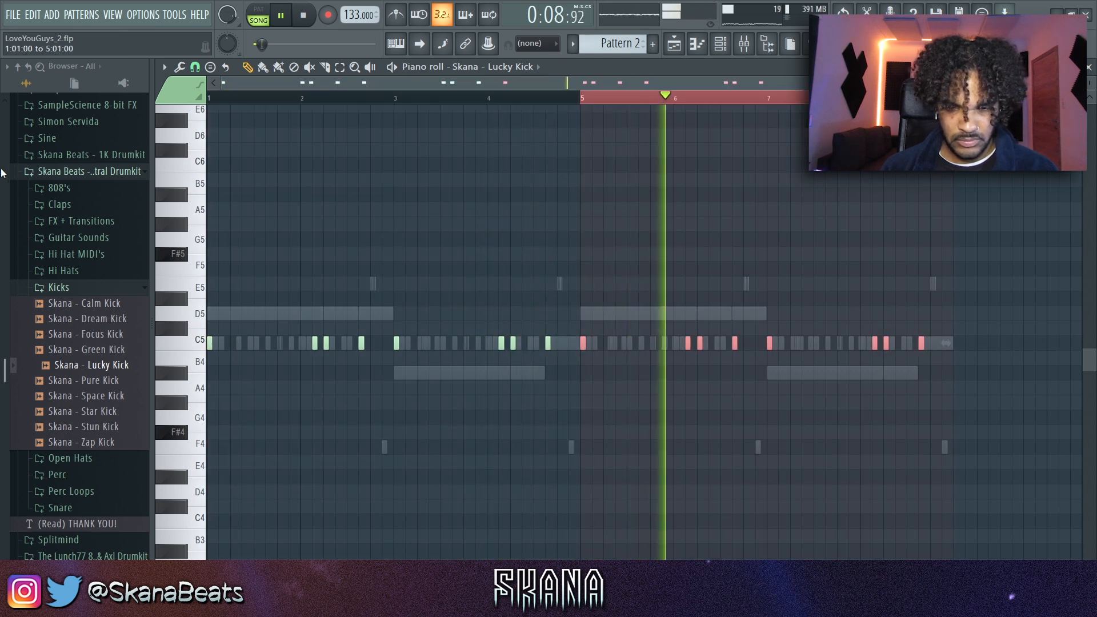
Remove the extra Lucky Kick hit early in bar 2 and its copy in bar 6.
right_click(314, 344)
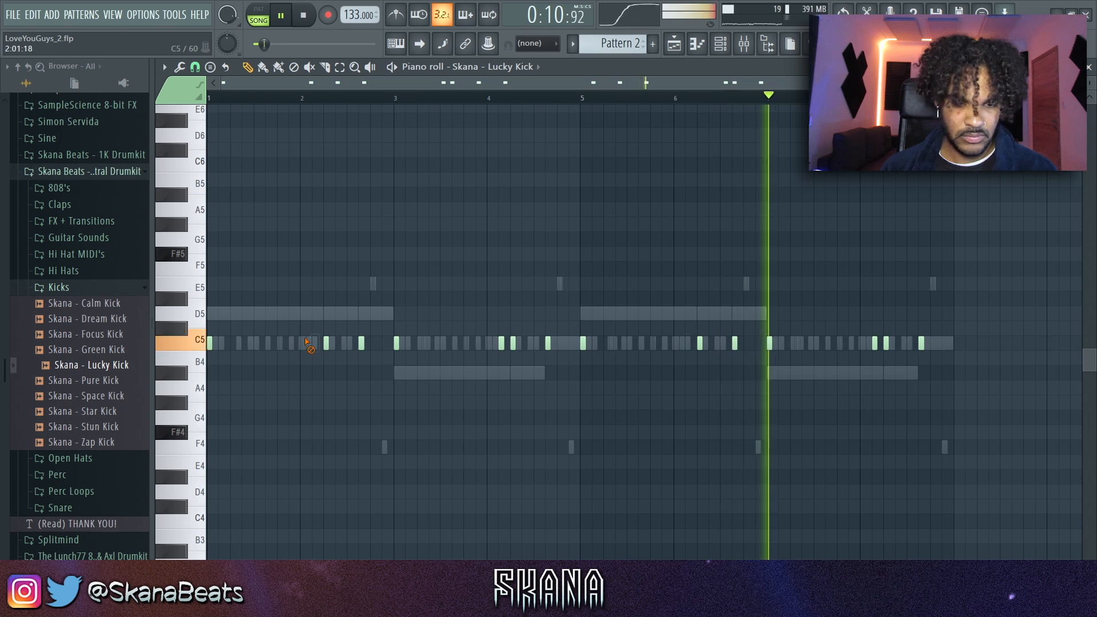
scroll(626, 151, down, 1)
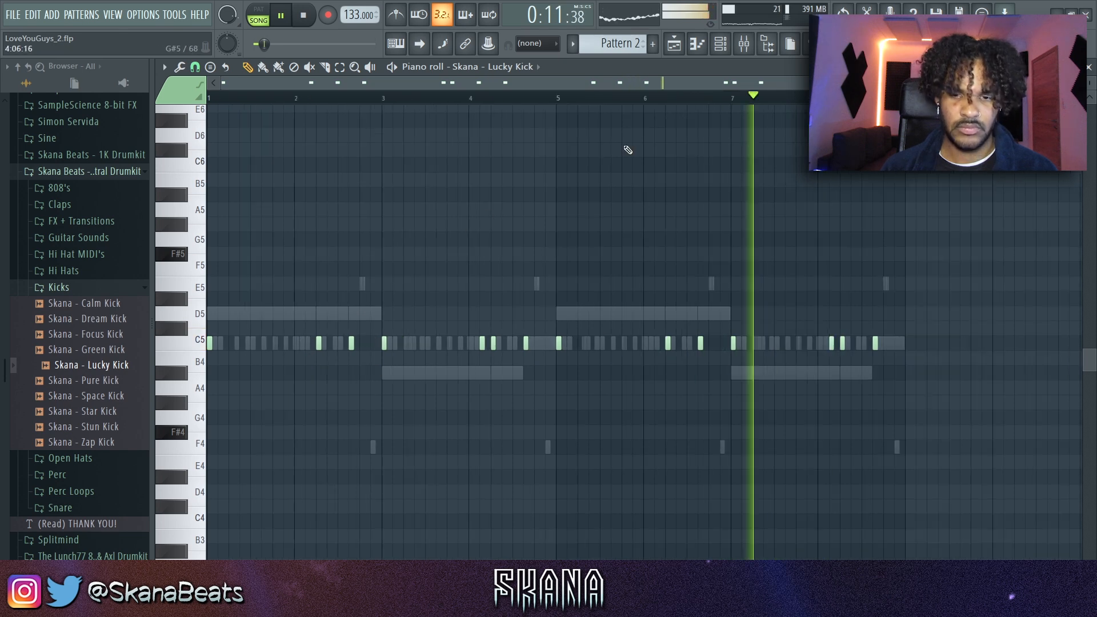
Add the Skana - Delay OH open hat as a new channel, open its piano roll and start playback.
click(74, 271)
click(74, 271)
click(86, 353)
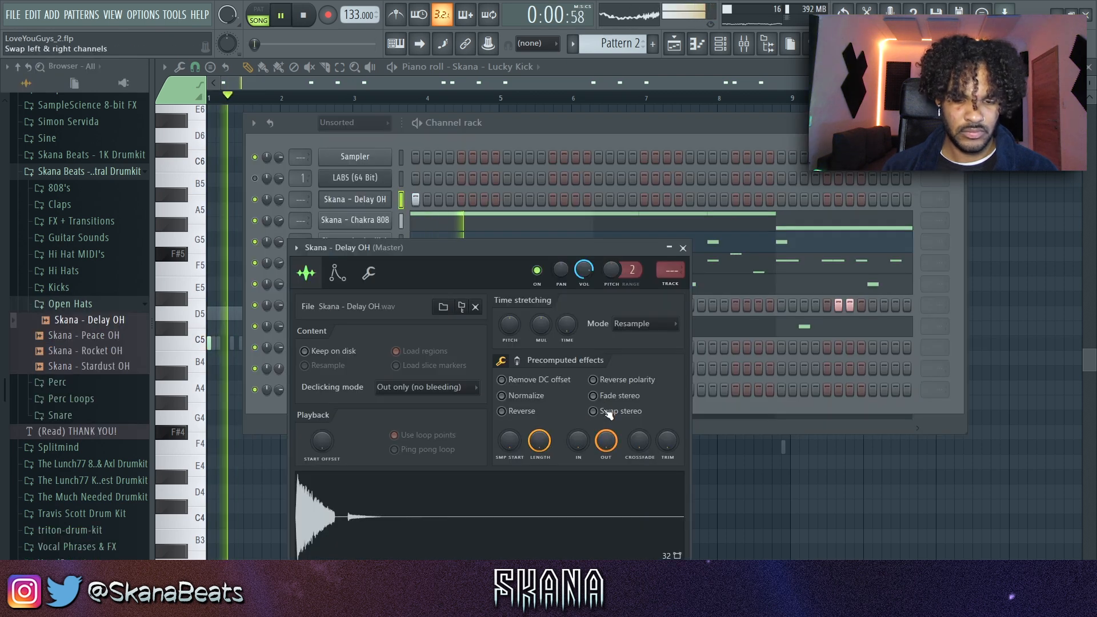
click(362, 201)
right_click(363, 204)
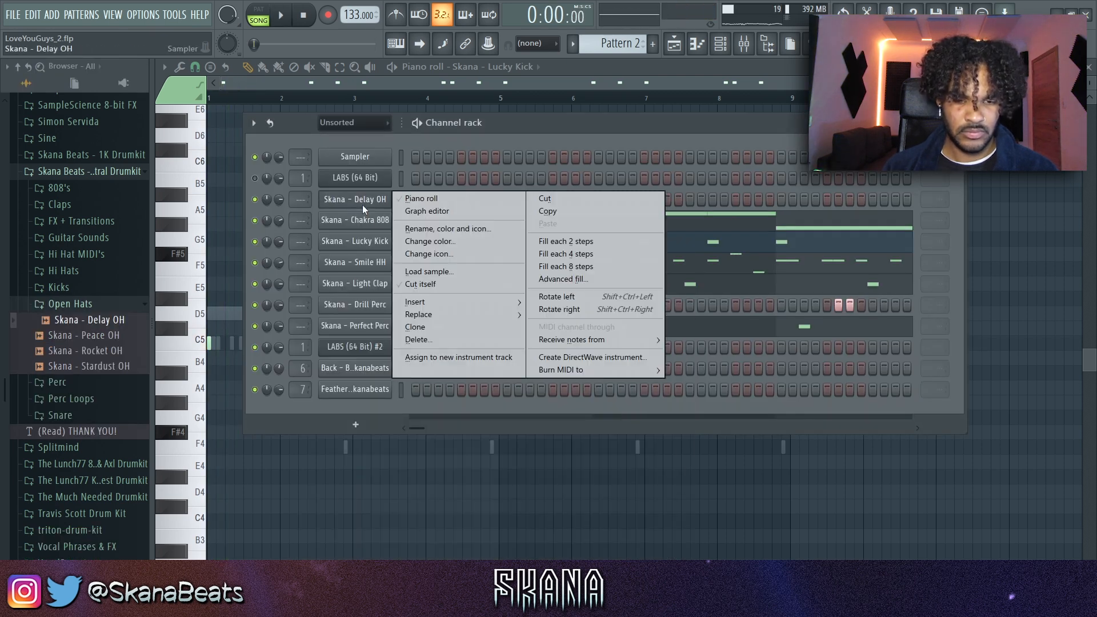
click(395, 201)
key(space)
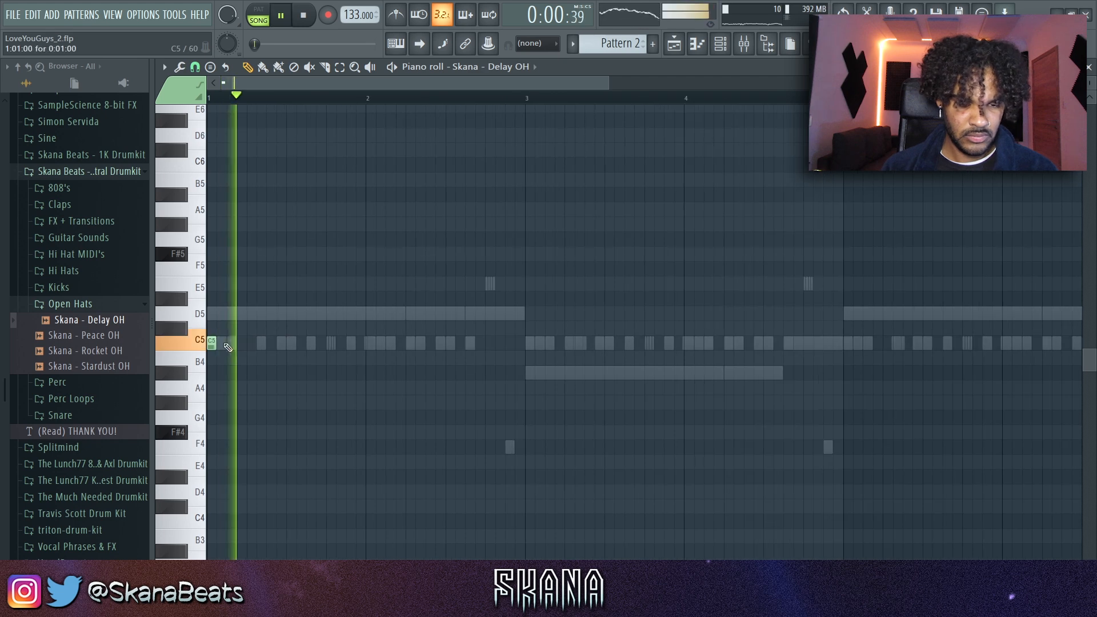
Place a Delay OH hit on A#4 at bar 3, drop the trial bar 2 hit, and repeat the pattern at bars 5 and 7.
click(409, 343)
key(ctrl+s)
click(531, 374)
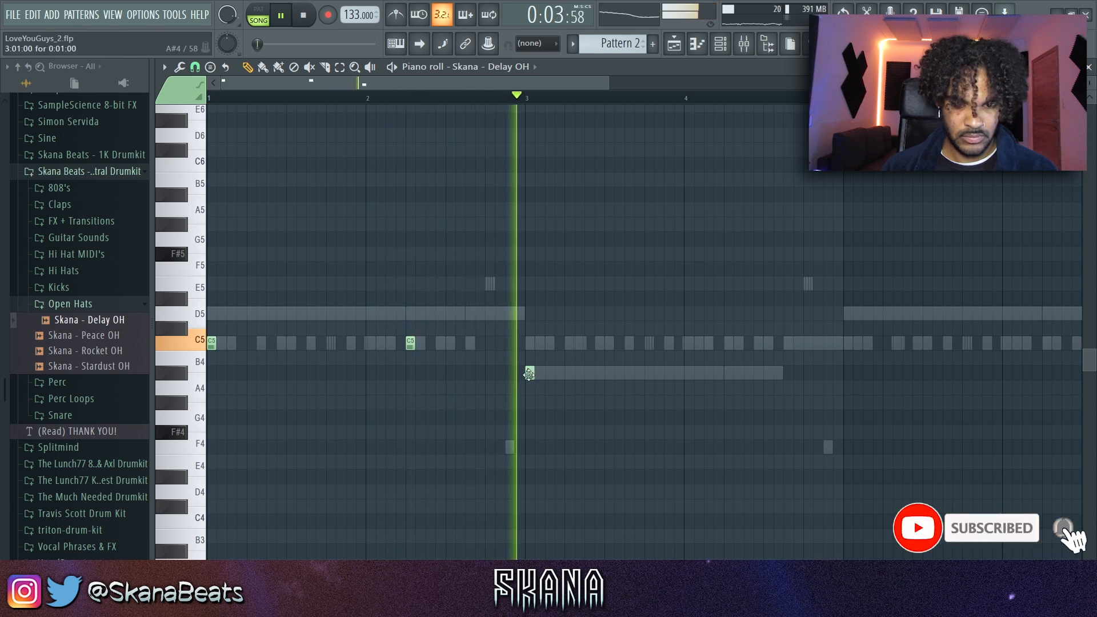
right_click(410, 343)
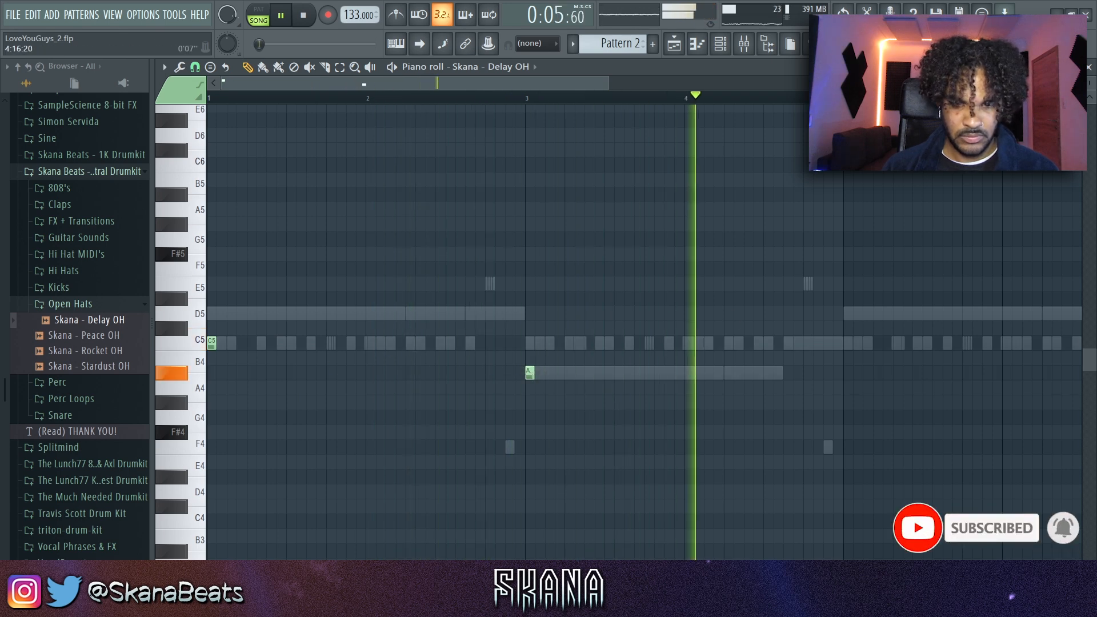
scroll(406, 211, down, 3)
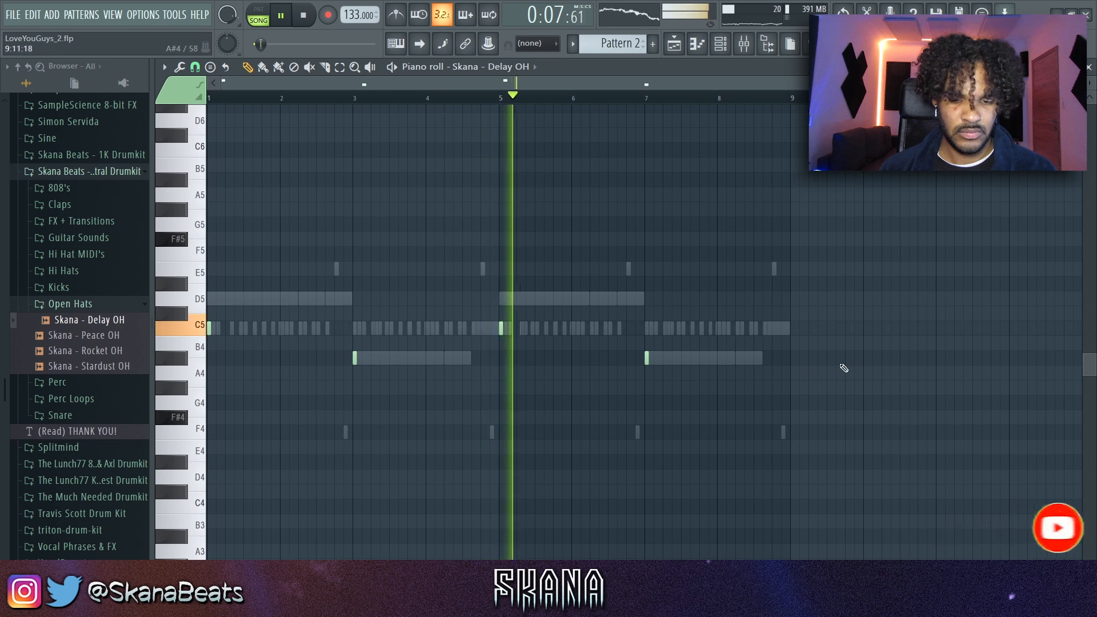
Shorten the Smile HH lead-in clip before bar 9 to start partway through bar 8 and make it a unique pattern.
drag(1065, 409, 266, 350)
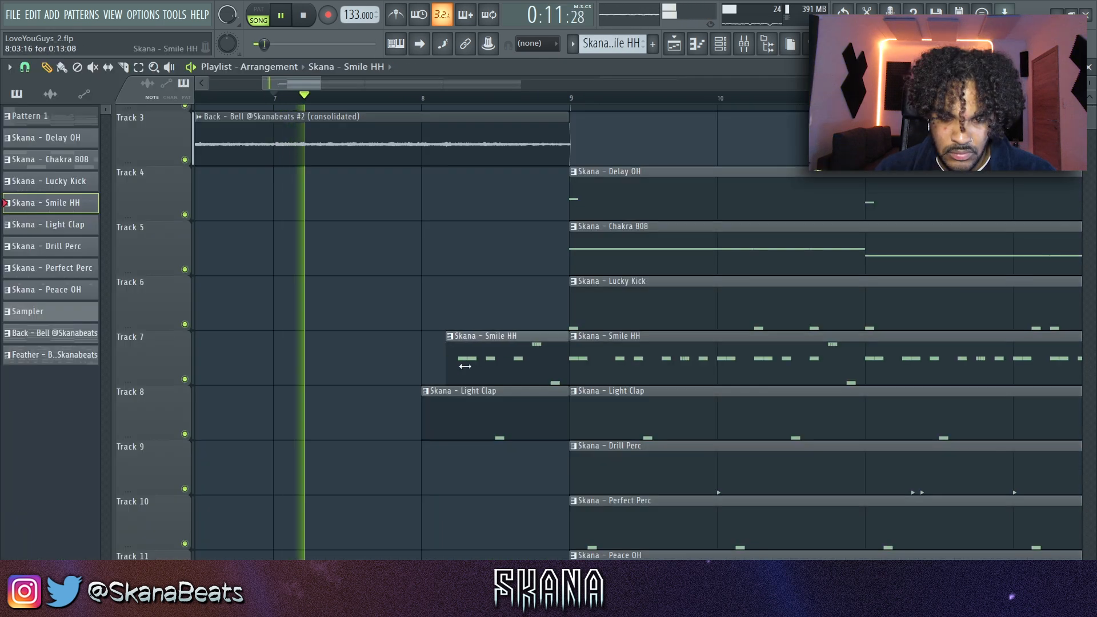
drag(466, 366, 499, 366)
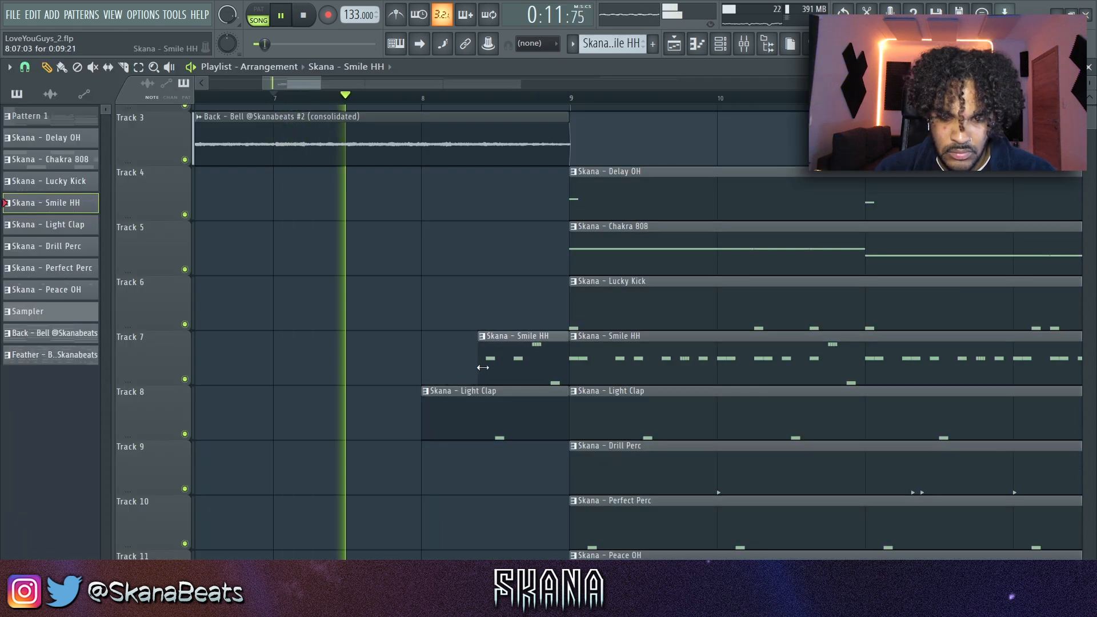
click(484, 336)
click(516, 423)
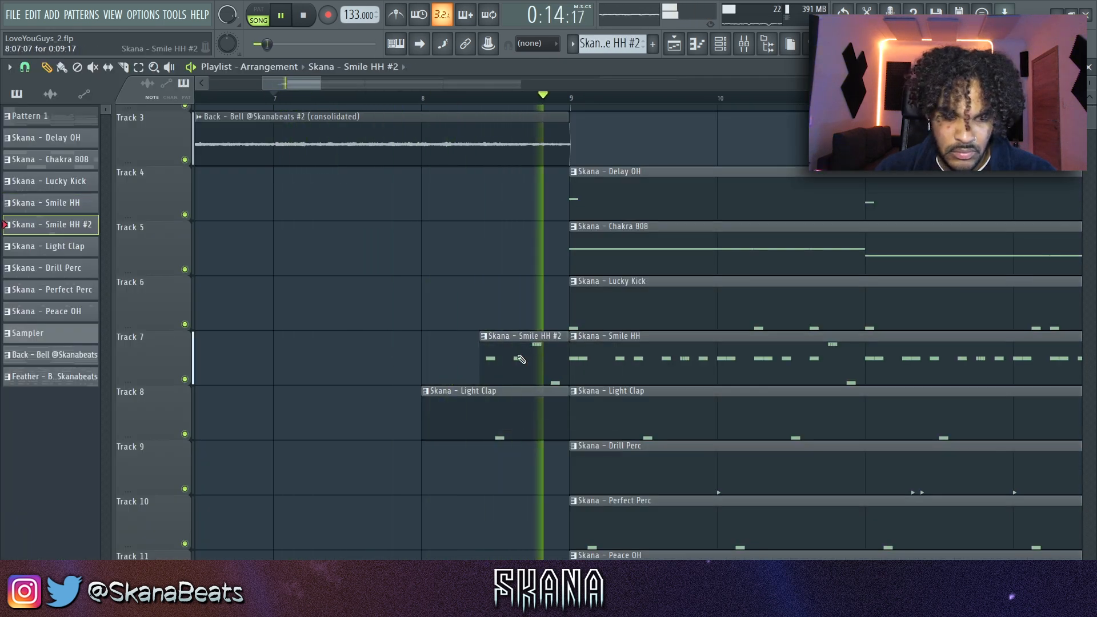
Turn the third hit of the unique hi-hat lead-in pattern into a roll of four short C5 notes, and save the project.
double_click(517, 358)
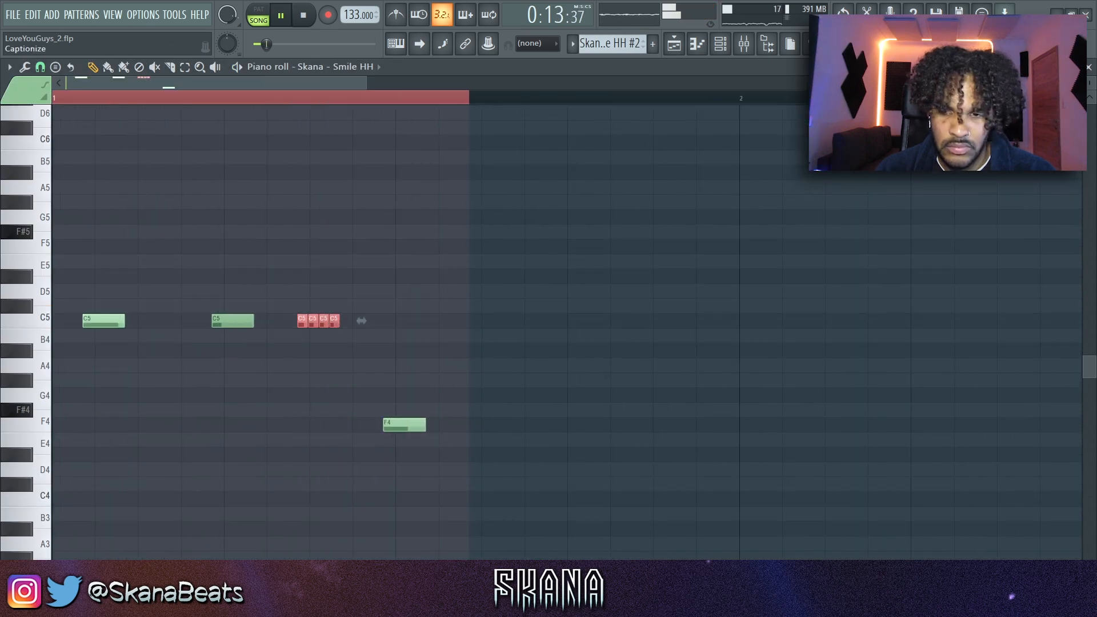
key(Escape)
key(Escape)
key(ctrl+s)
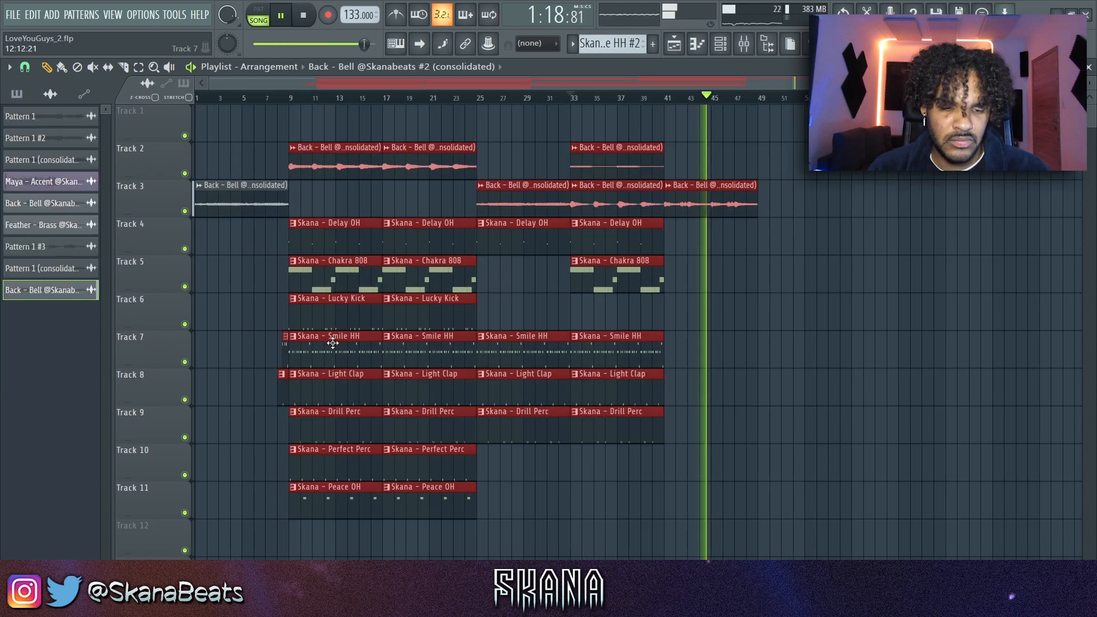
Duplicate all selected arrangement clips after the intro and move the copy so its main section starts at bar 49.
key(ctrl+b)
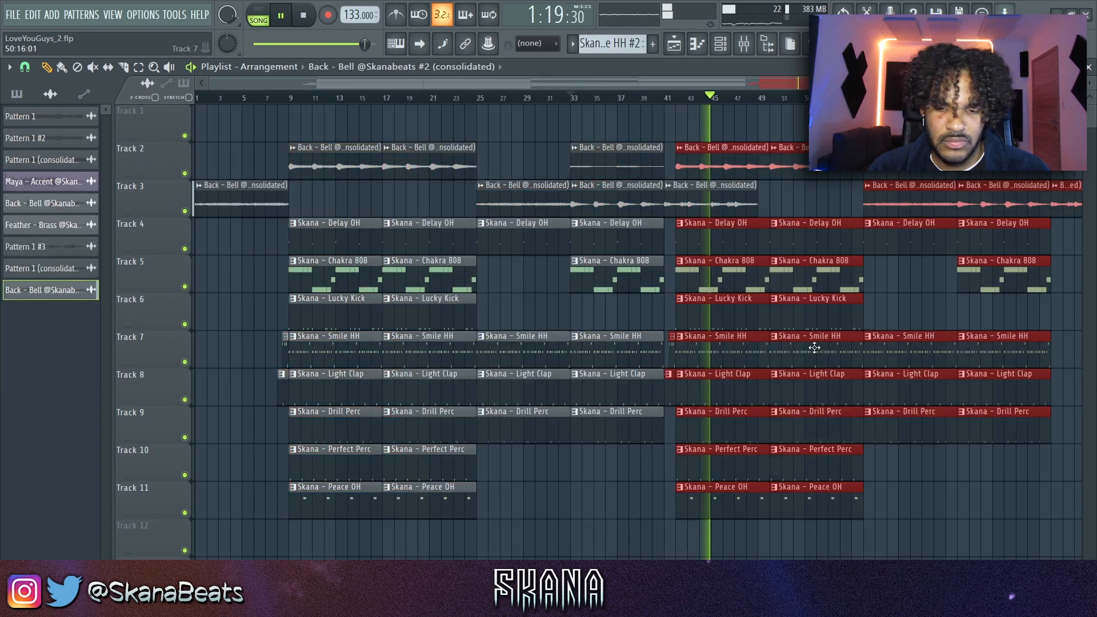
drag(692, 345, 787, 345)
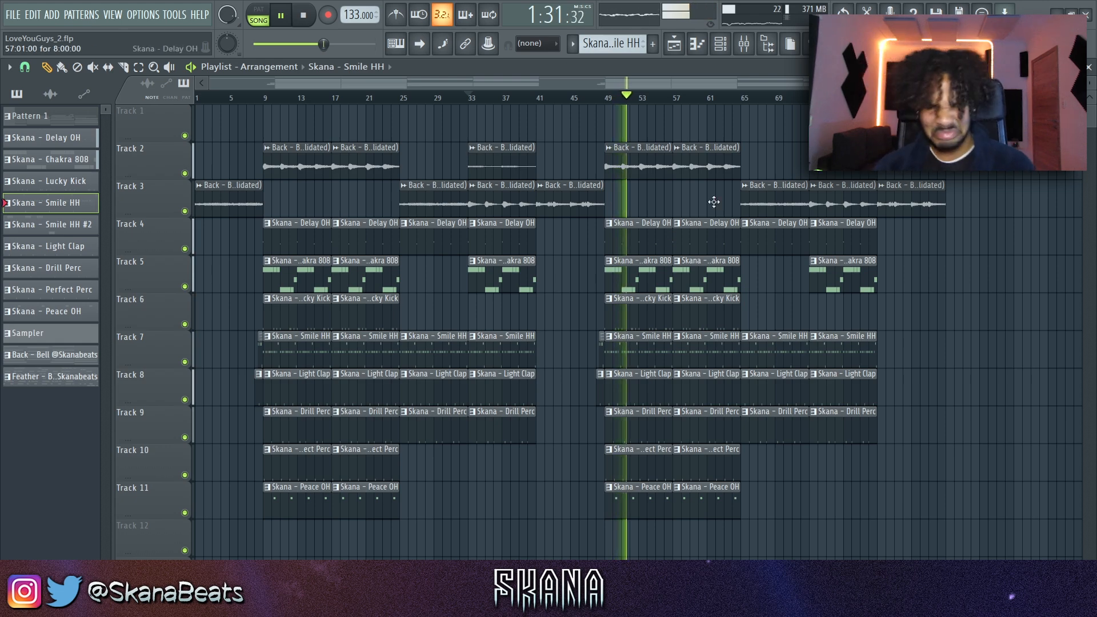
Remove the Perfect Perc and Peace OH clips from bars 49 to 56 and from bars 9 to 16.
scroll(683, 345, up, 5)
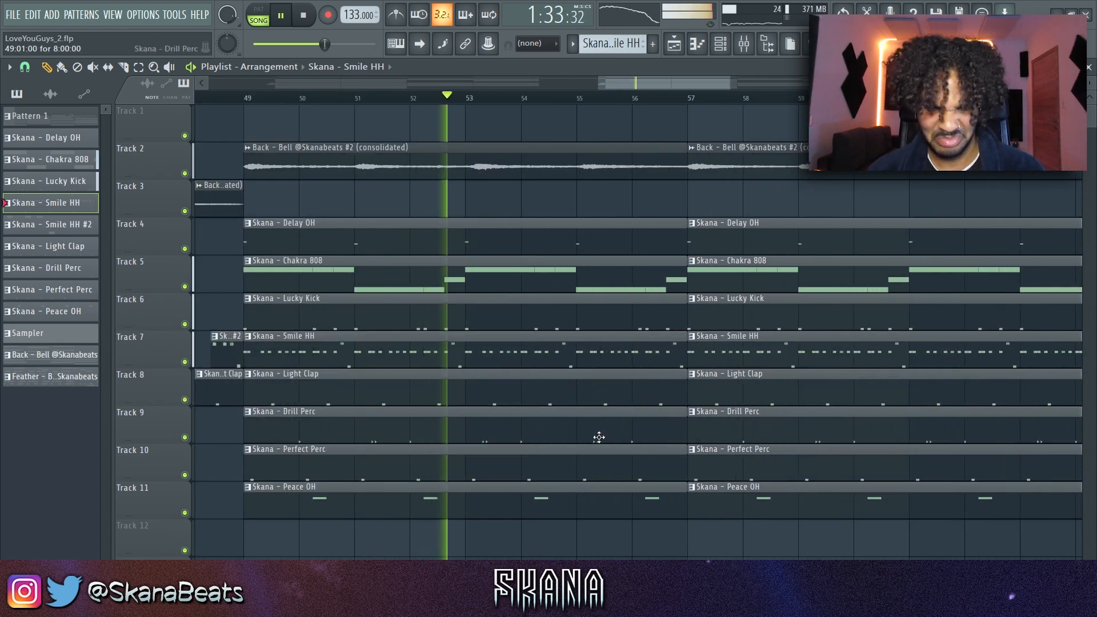
right_click(595, 462)
right_click(589, 498)
scroll(546, 417, down, 6)
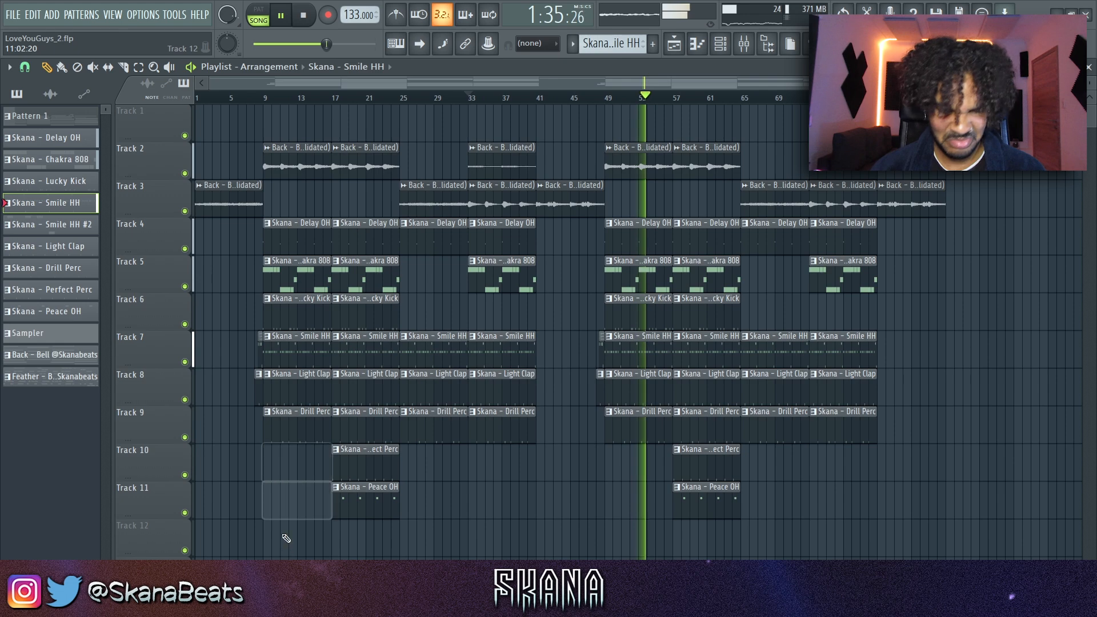
scroll(710, 434, up, 5)
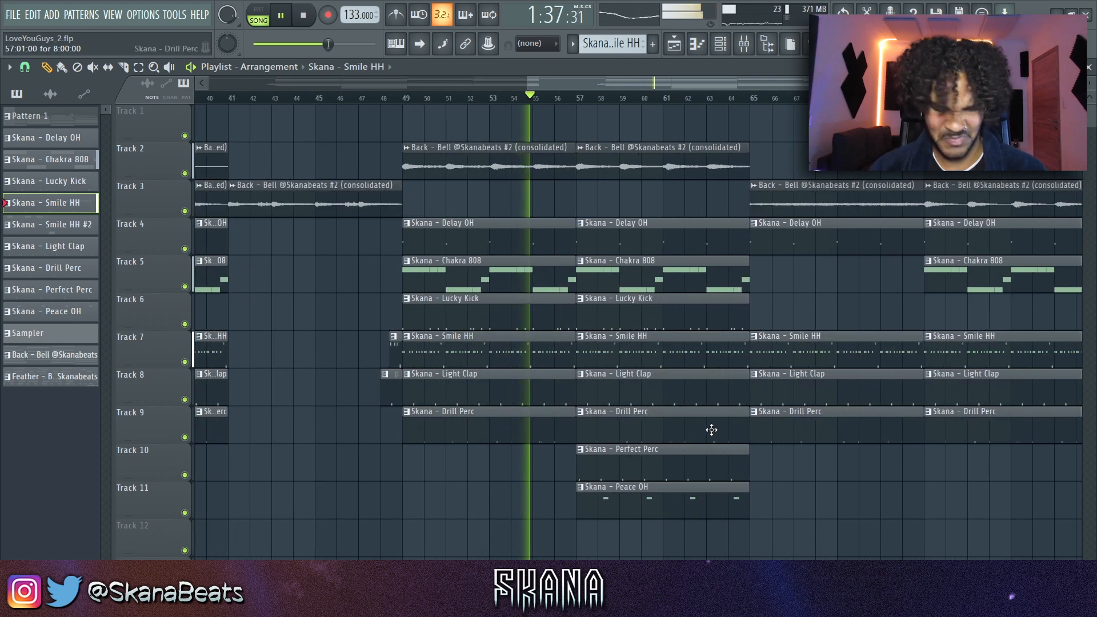
scroll(623, 371, down, 4)
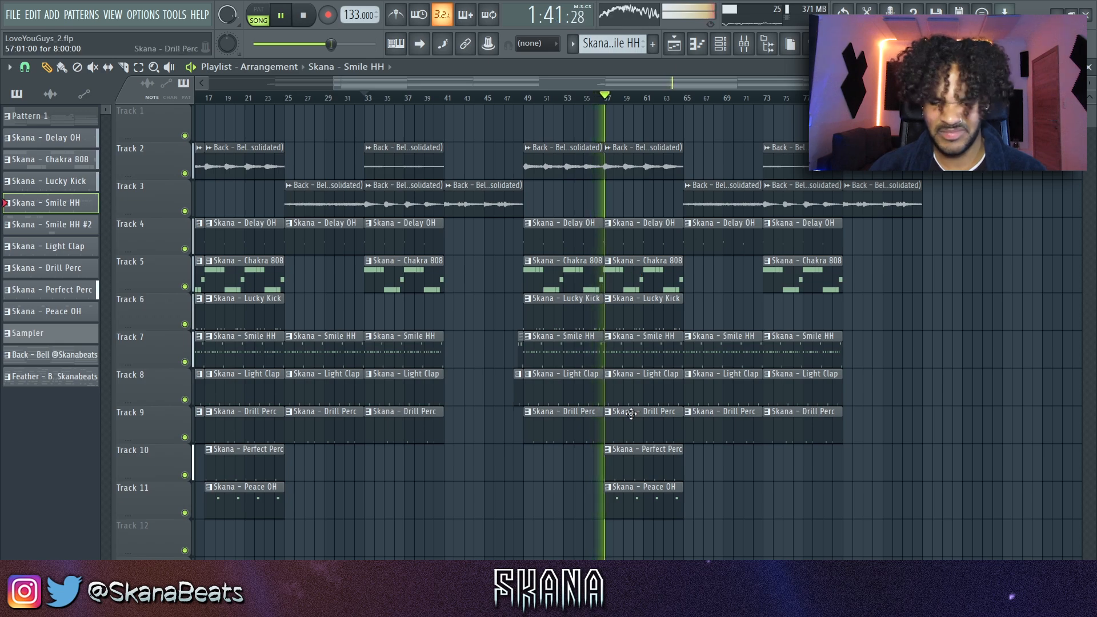
scroll(635, 434, up, 3)
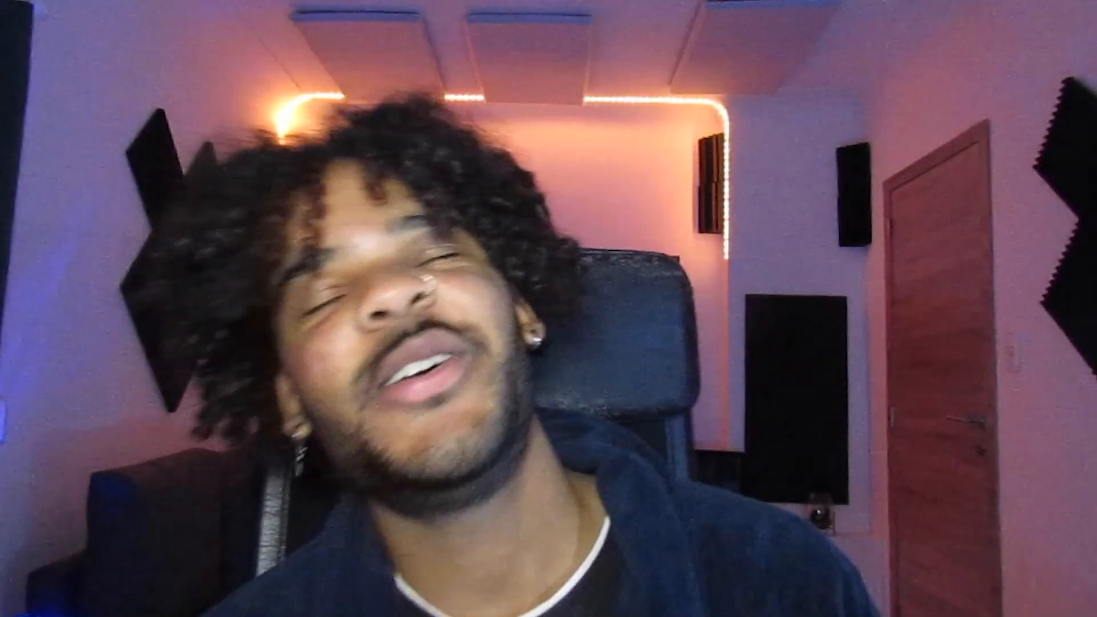